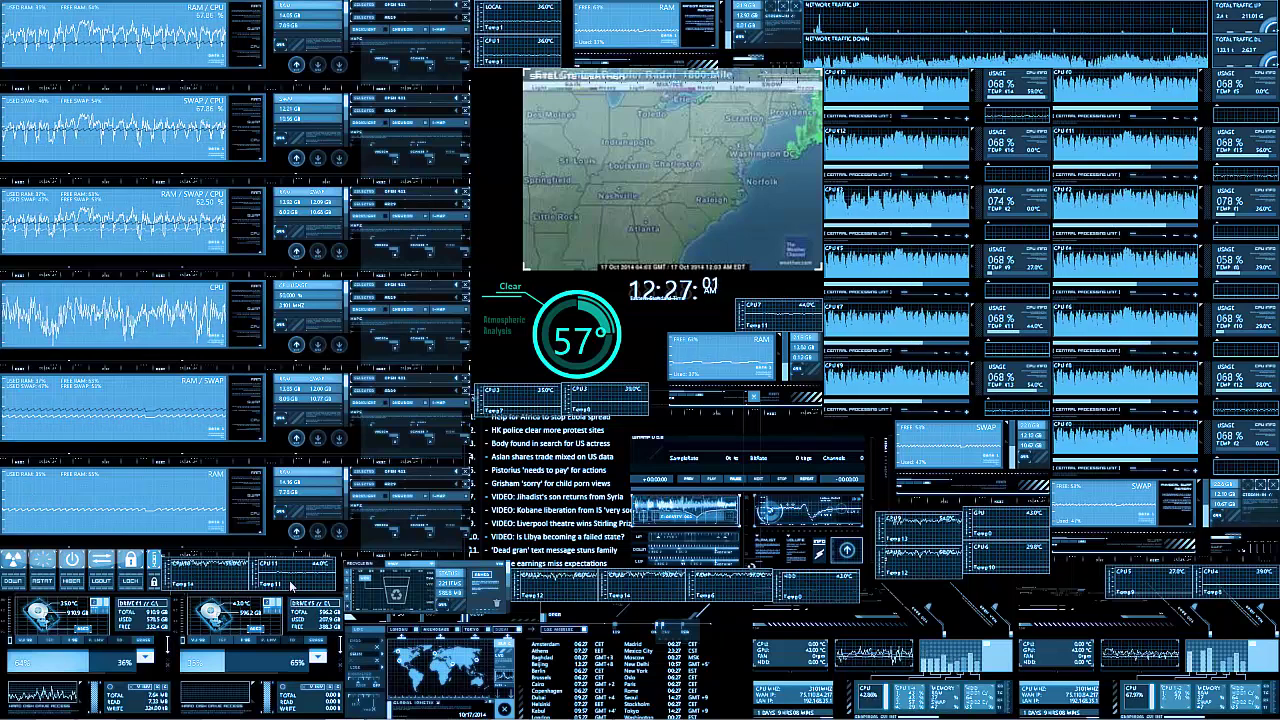
- Open Computer from the Start menu, maximize its window, then restore it to normal size
mouse_move(300, 716)
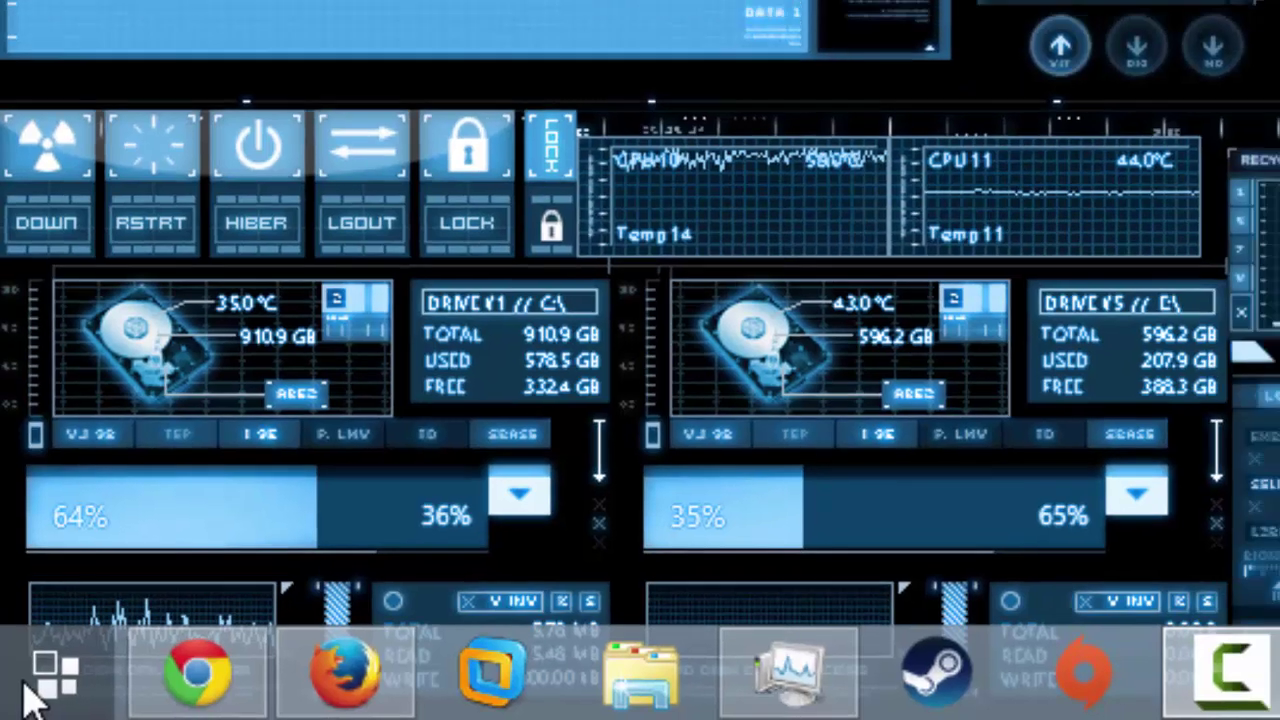
click(28, 686)
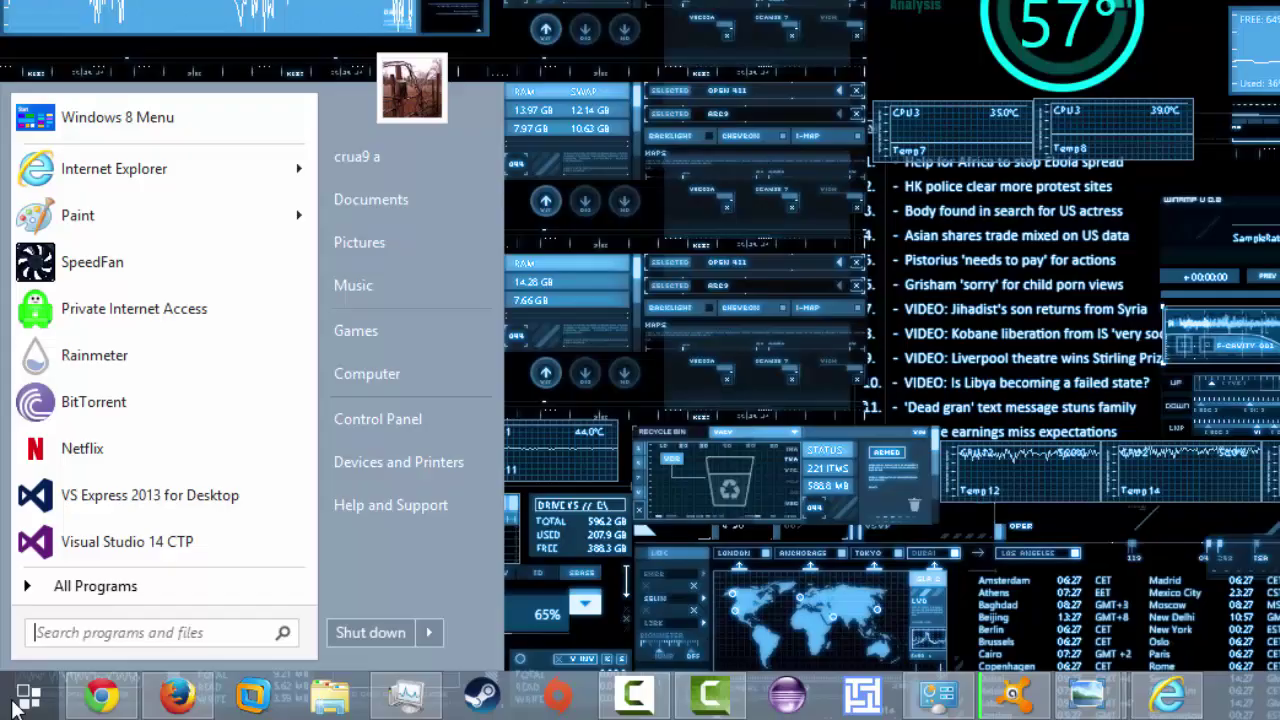
click(428, 374)
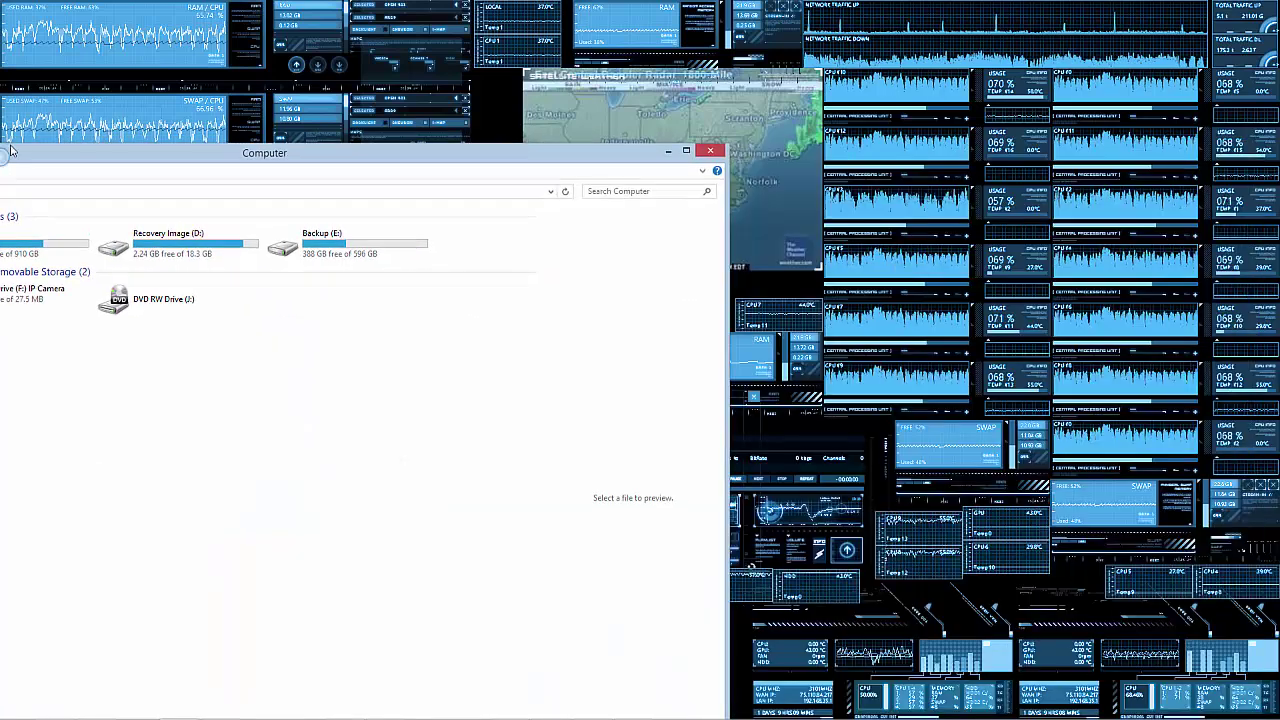
double_click(12, 150)
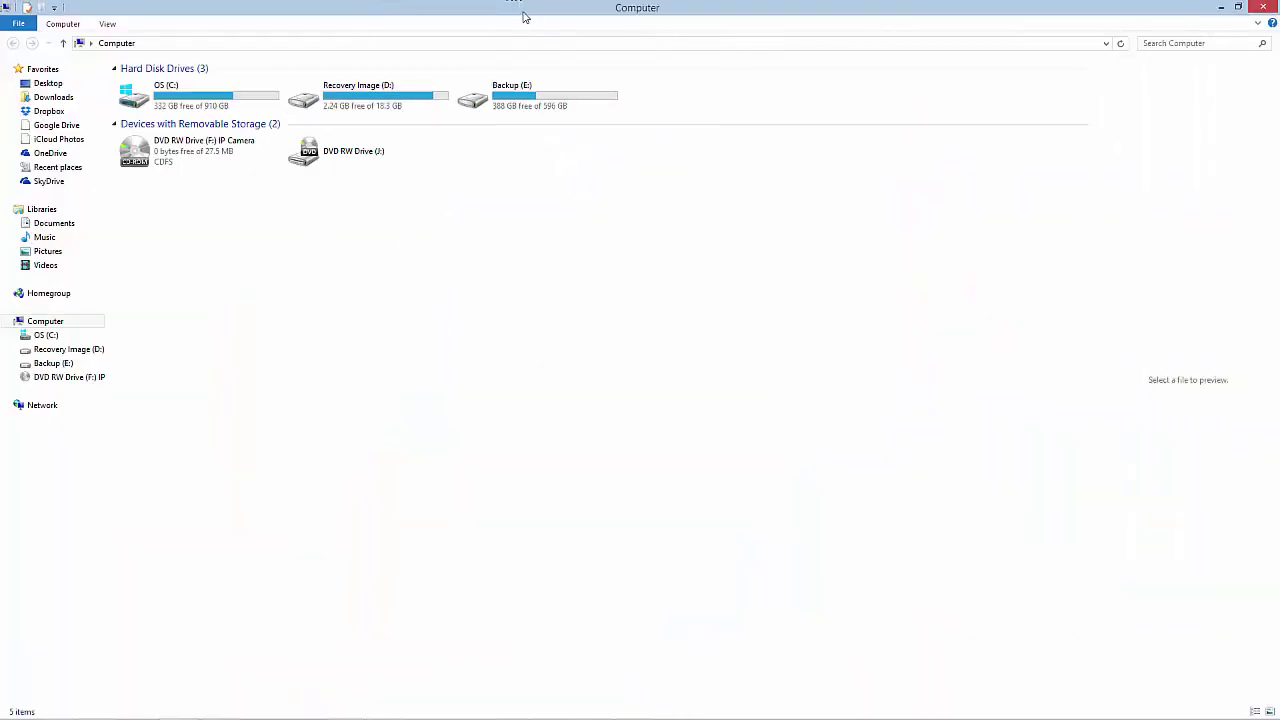
double_click(522, 16)
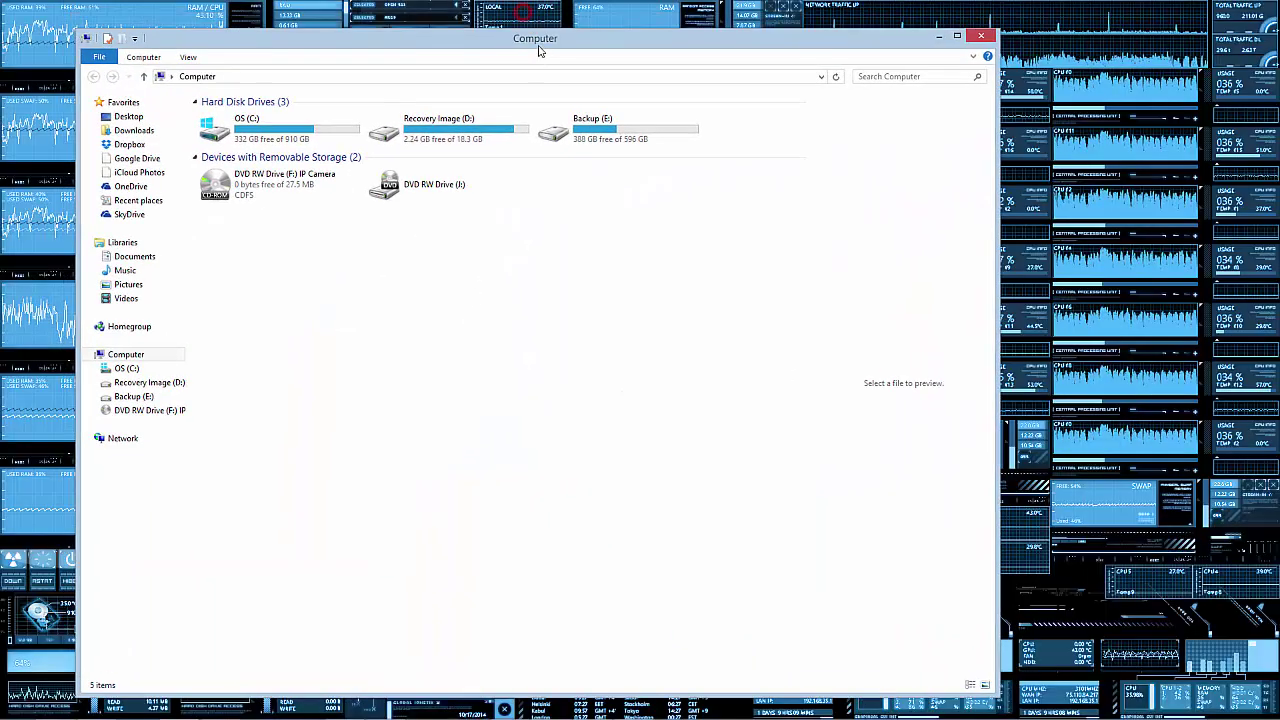
- Browse to Pictures › defg and bring up, then dismiss, the test photo's context menu
click(150, 286)
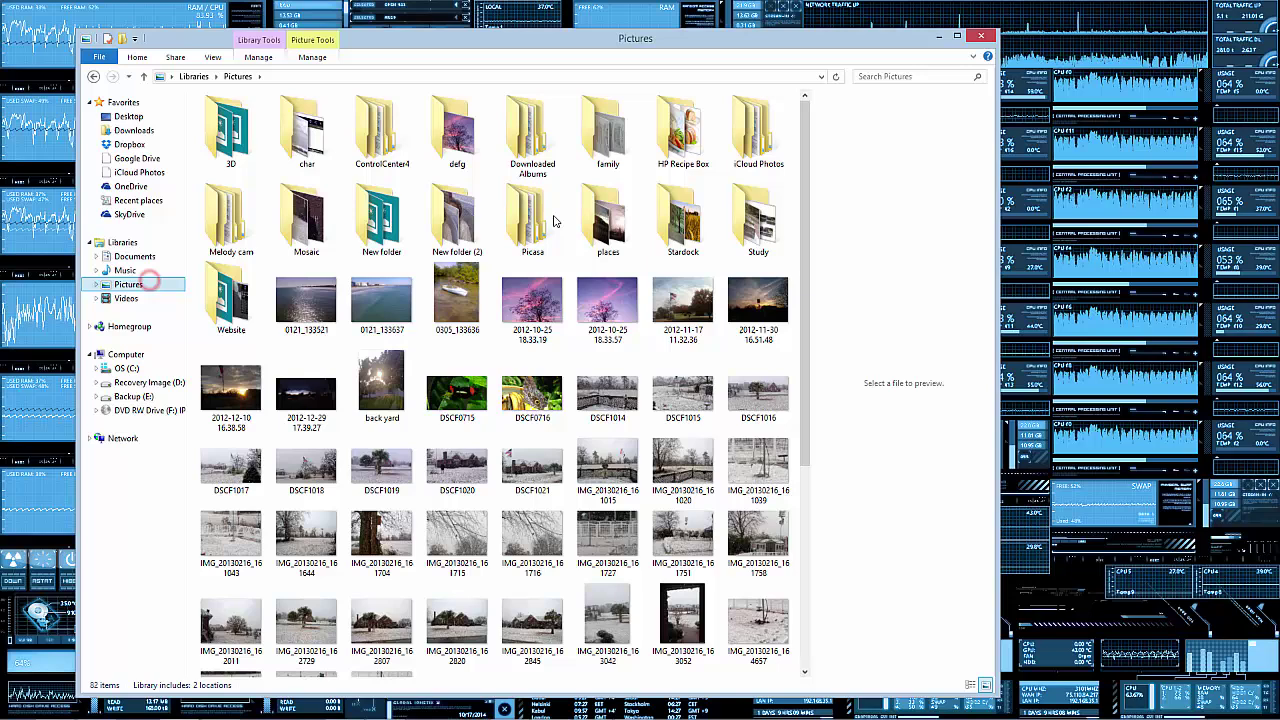
double_click(455, 140)
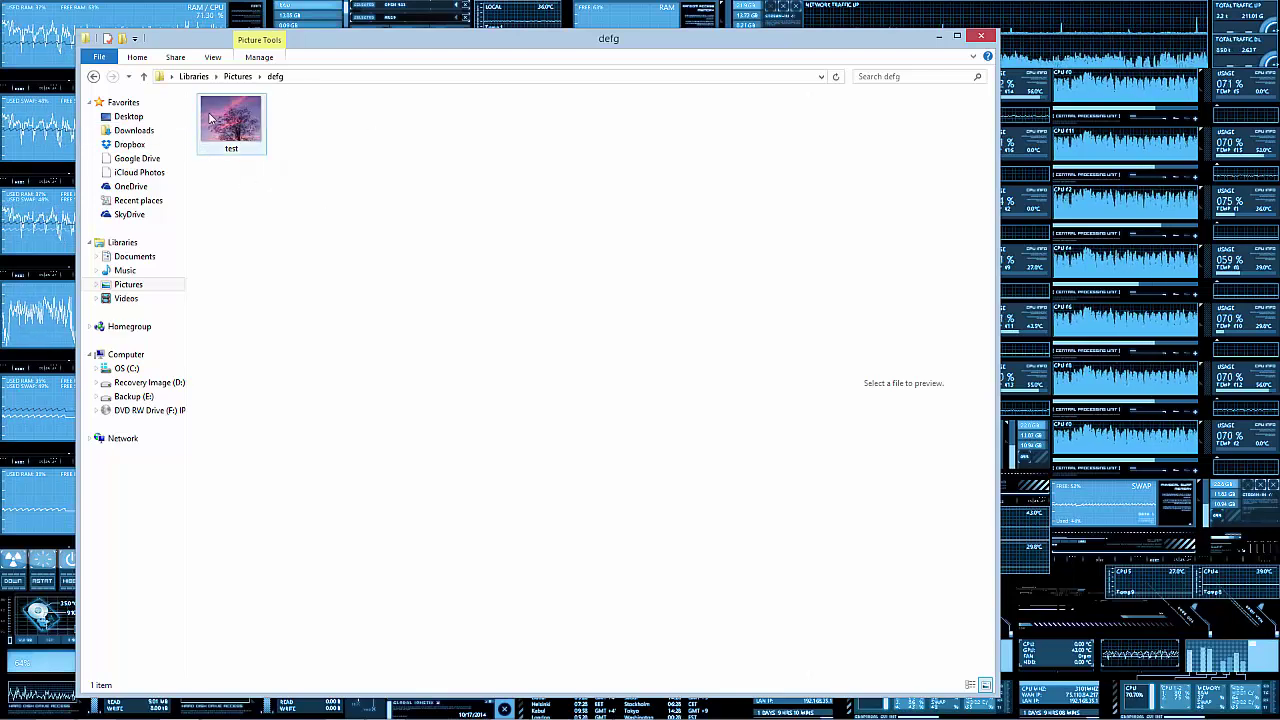
mouse_move(232, 104)
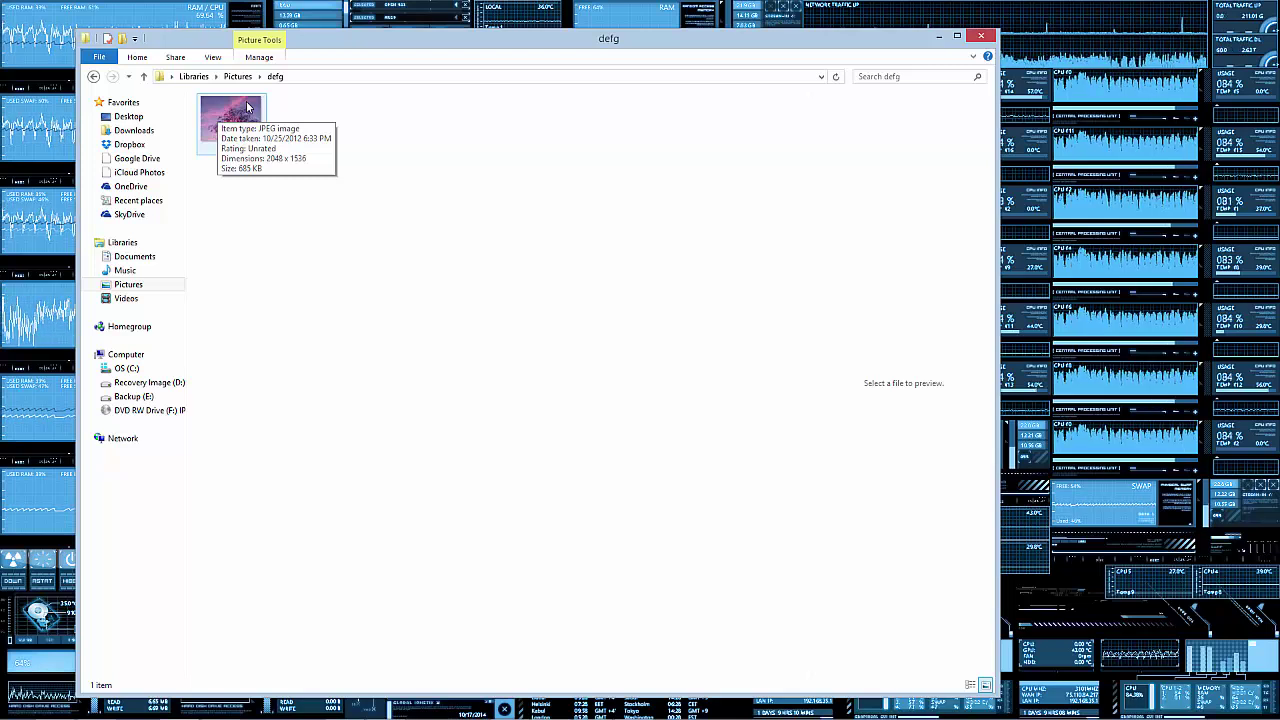
right_click(247, 105)
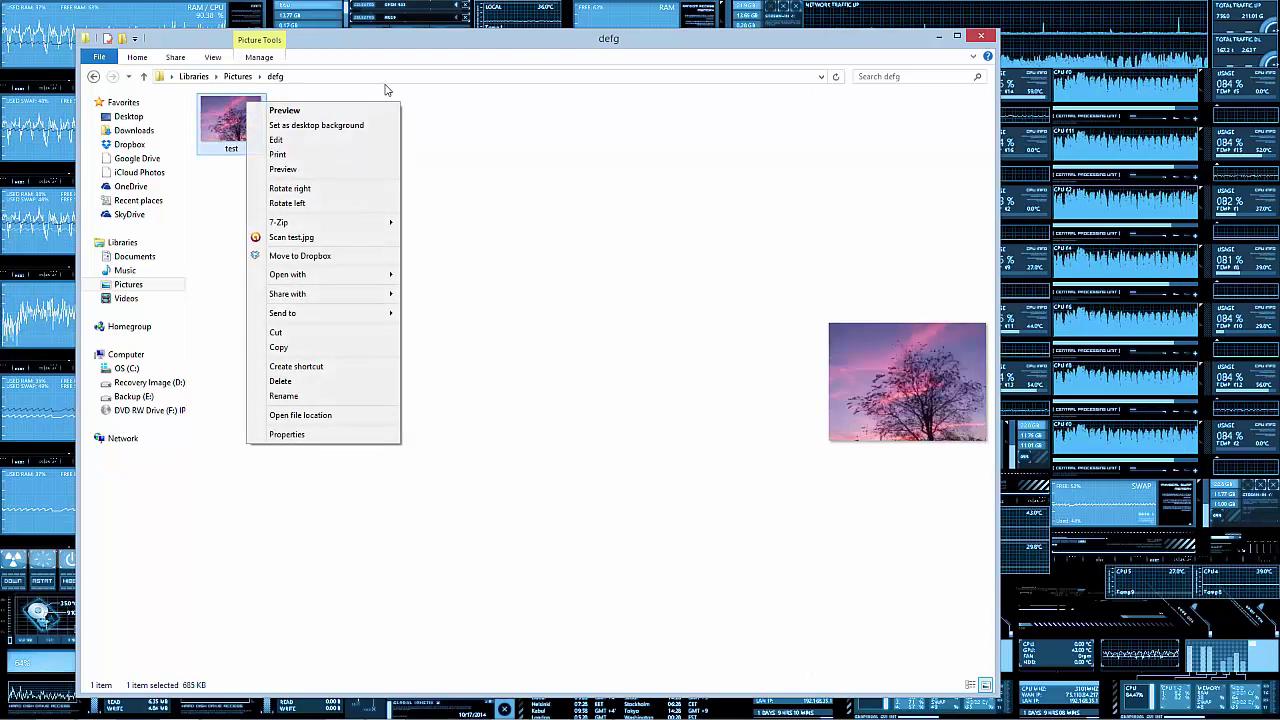
click(314, 140)
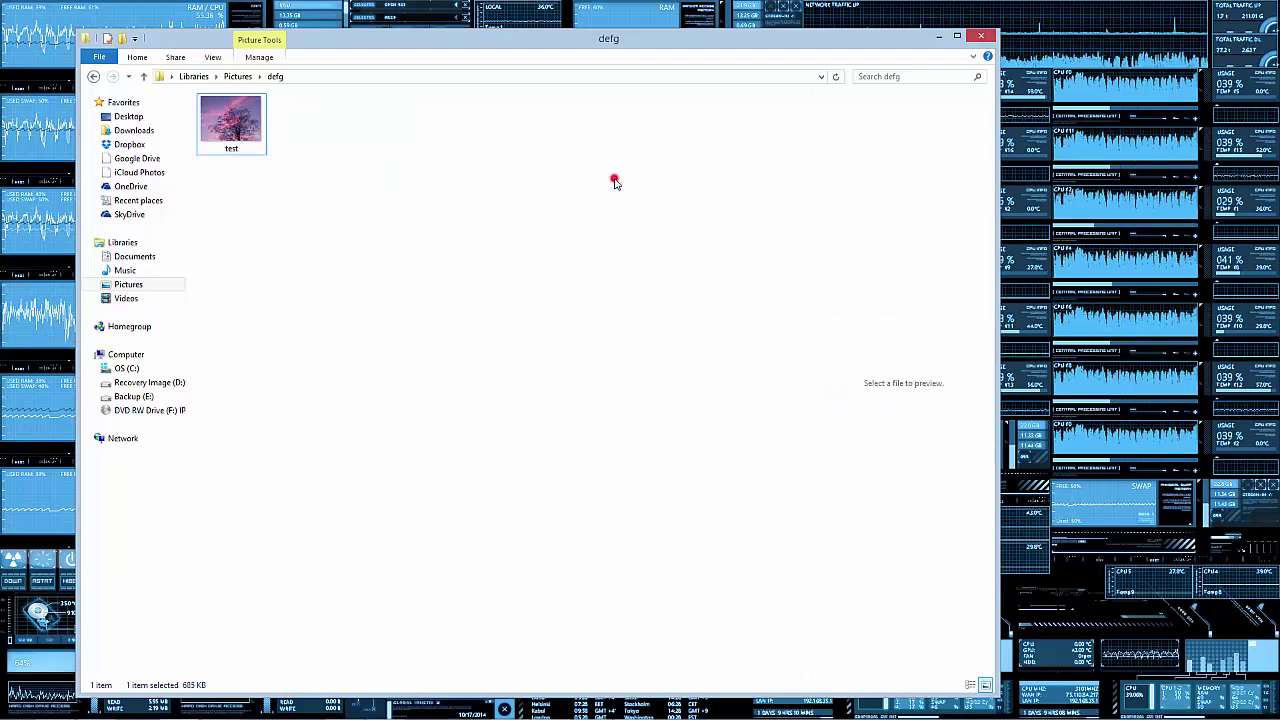
click(614, 181)
- View the test photo, check print paper sizes keeping Letter, and close Print Pictures
double_click(247, 118)
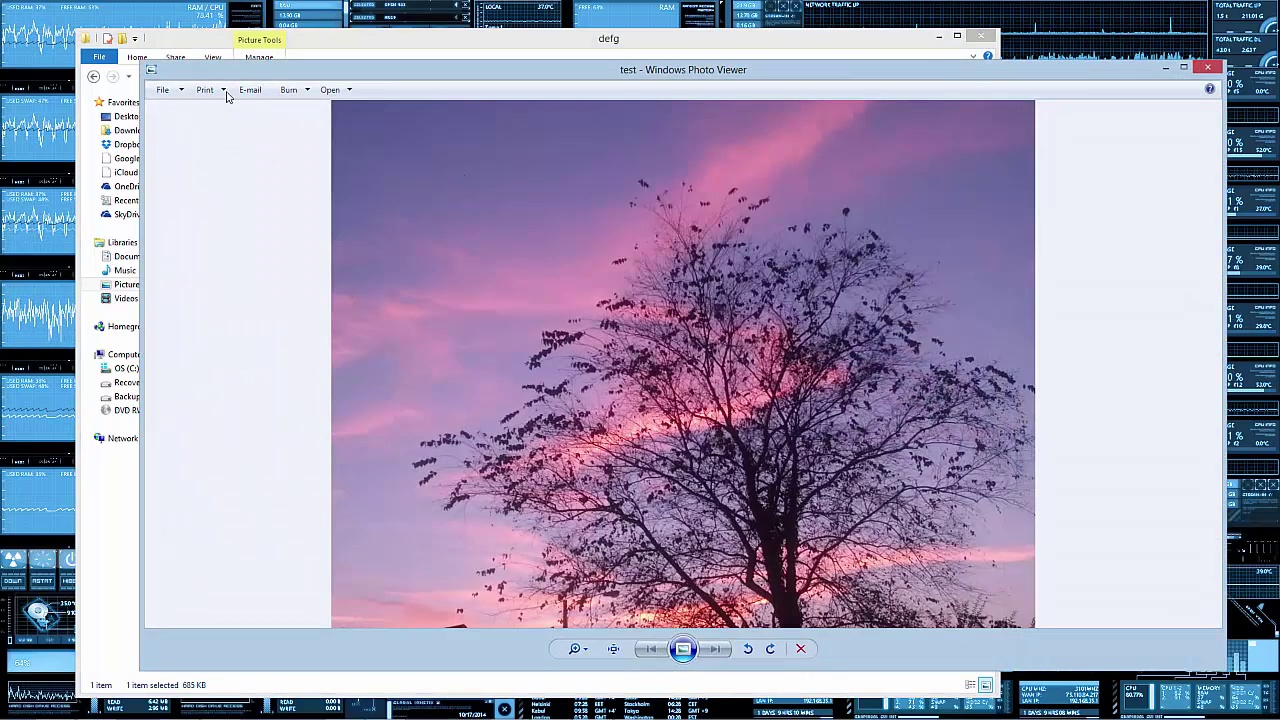
click(210, 90)
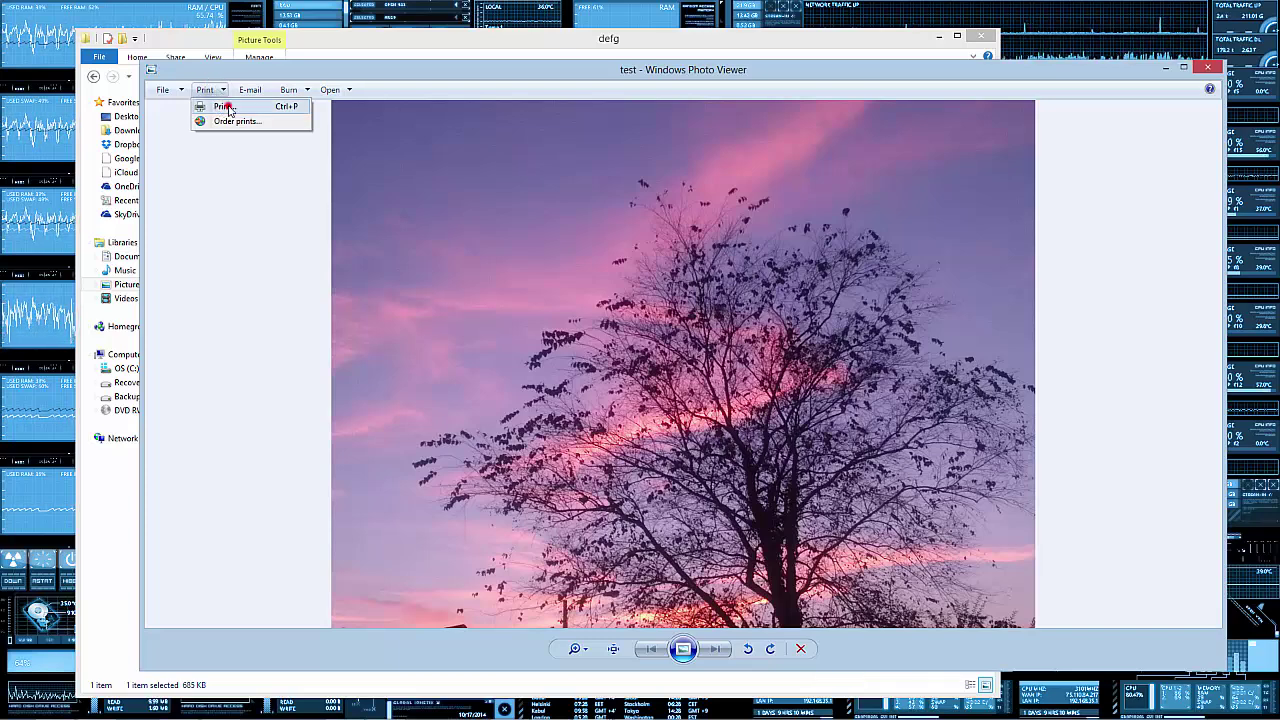
click(224, 106)
click(596, 286)
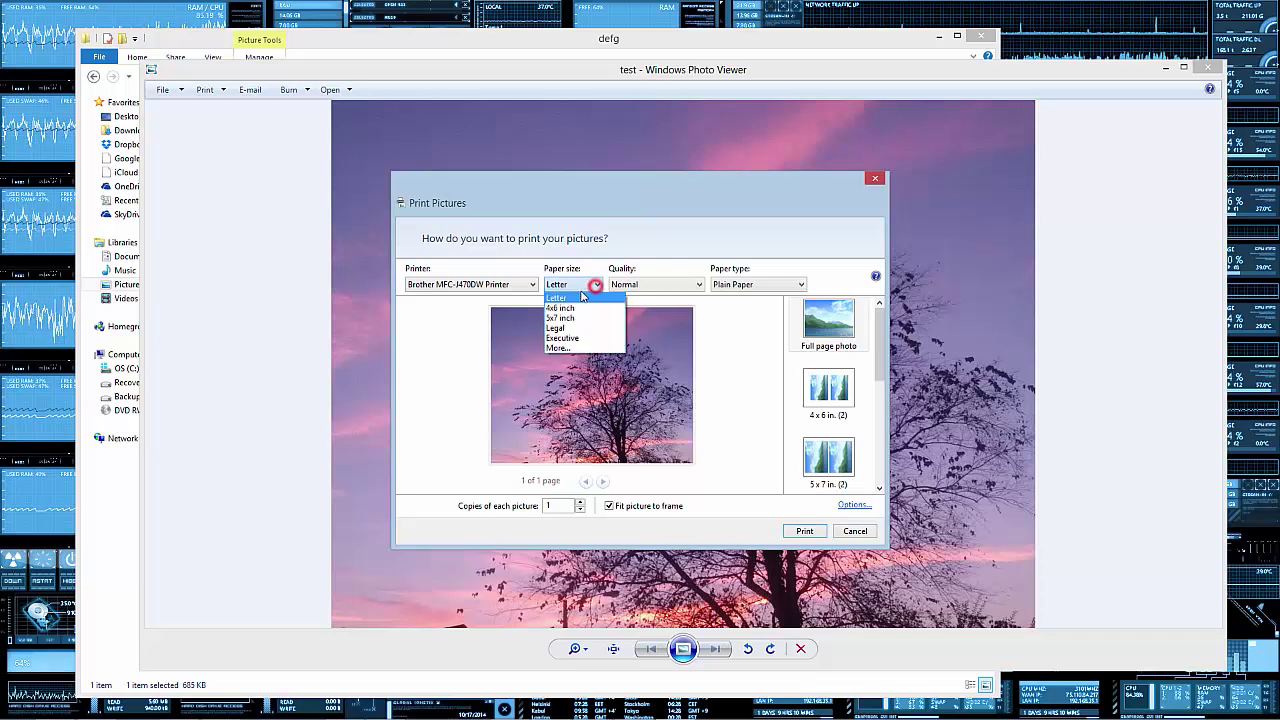
click(605, 258)
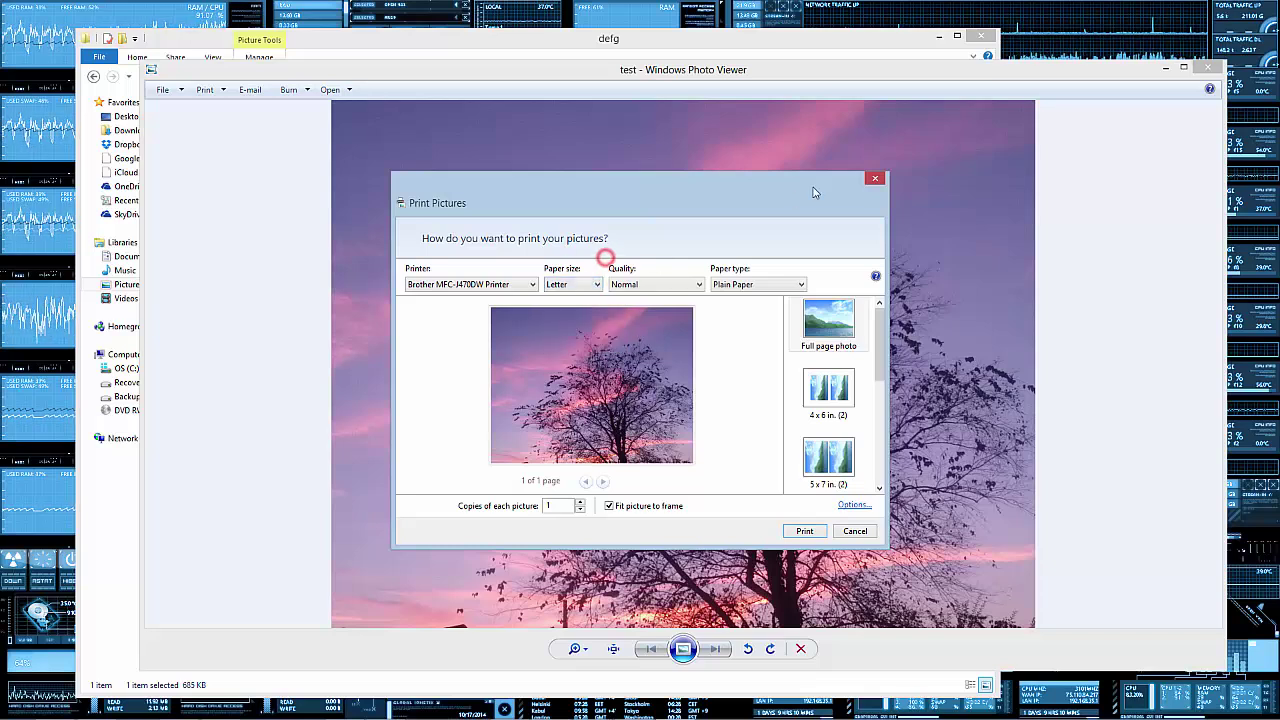
click(876, 178)
- Close Photo Viewer and open the test photo in Paint with the right-click Edit command
click(1210, 68)
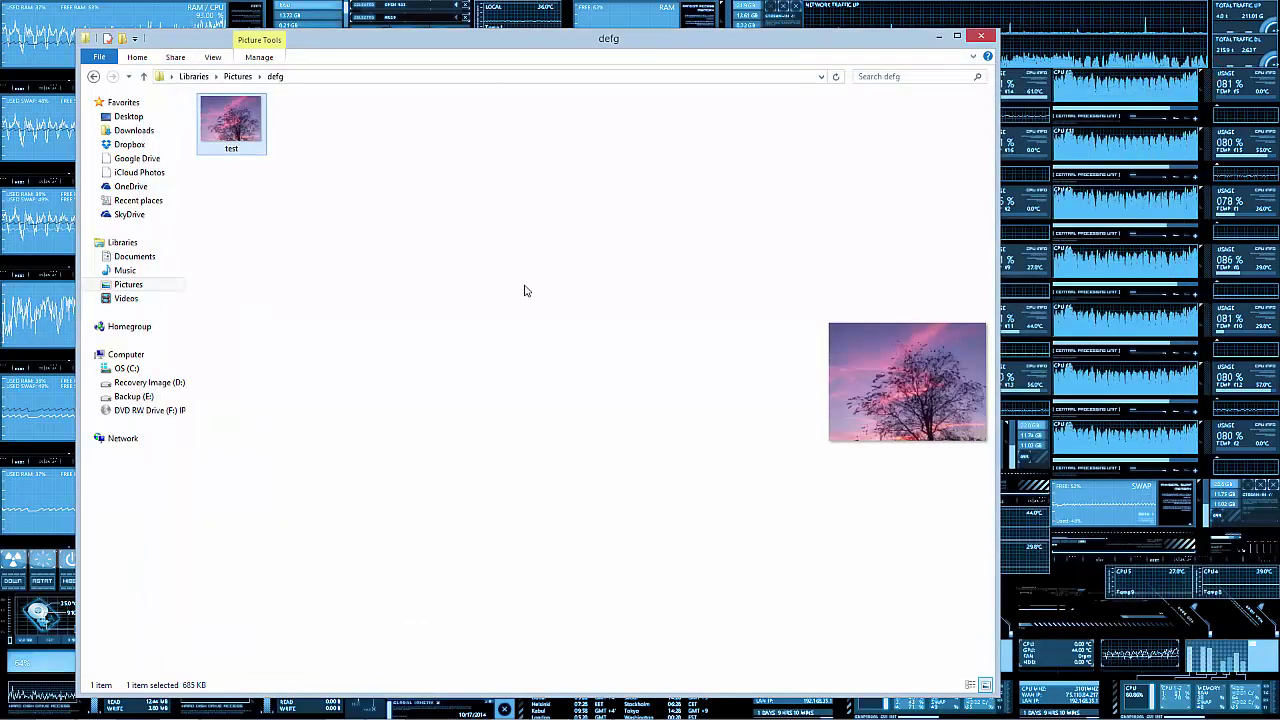
click(443, 241)
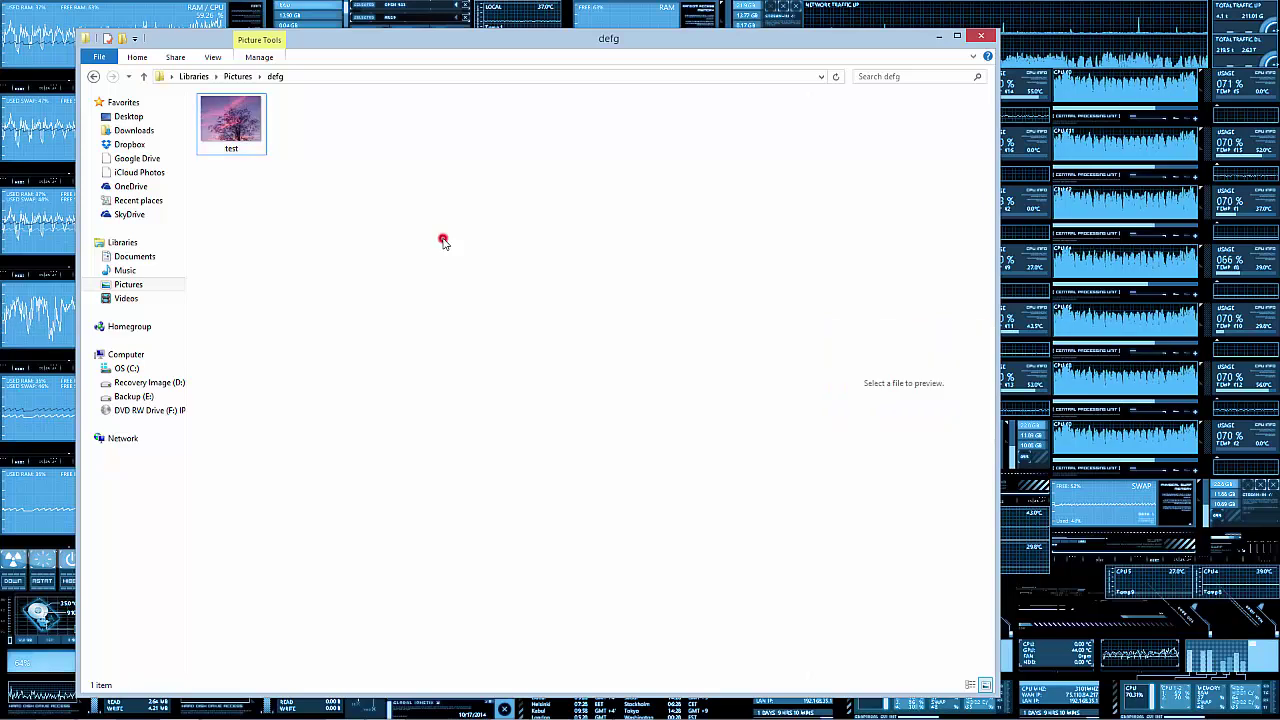
click(238, 175)
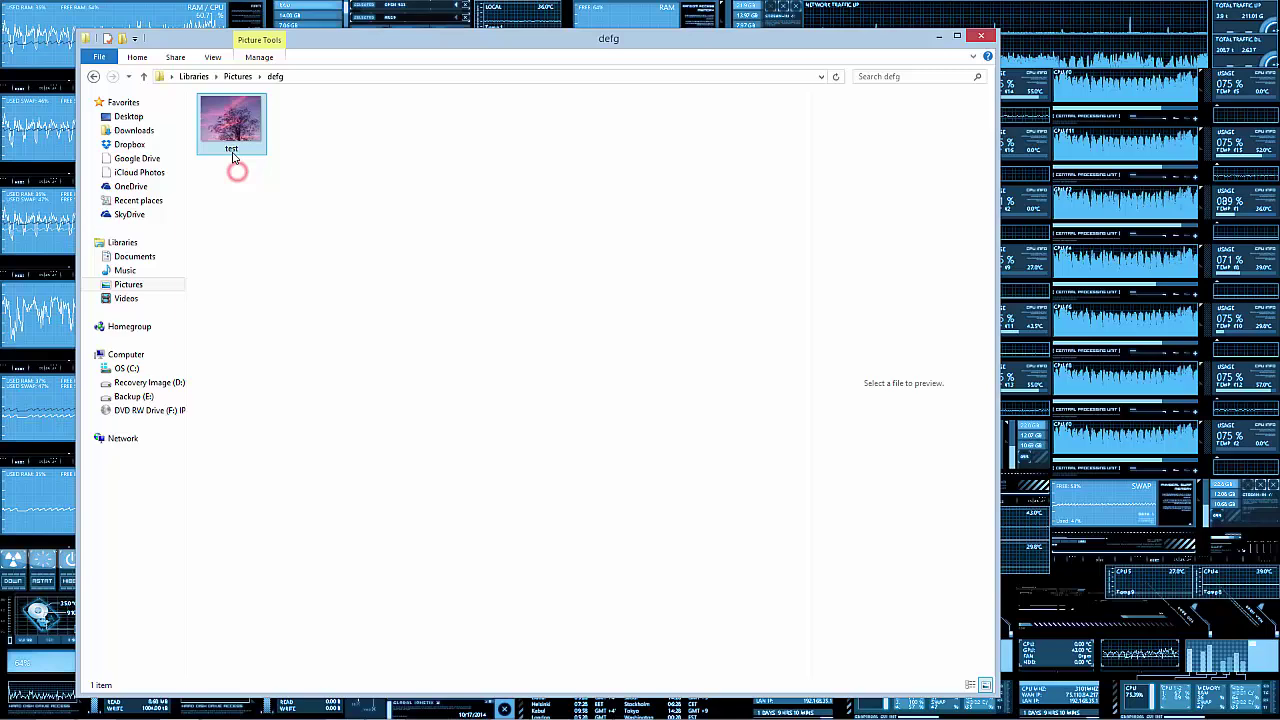
click(248, 125)
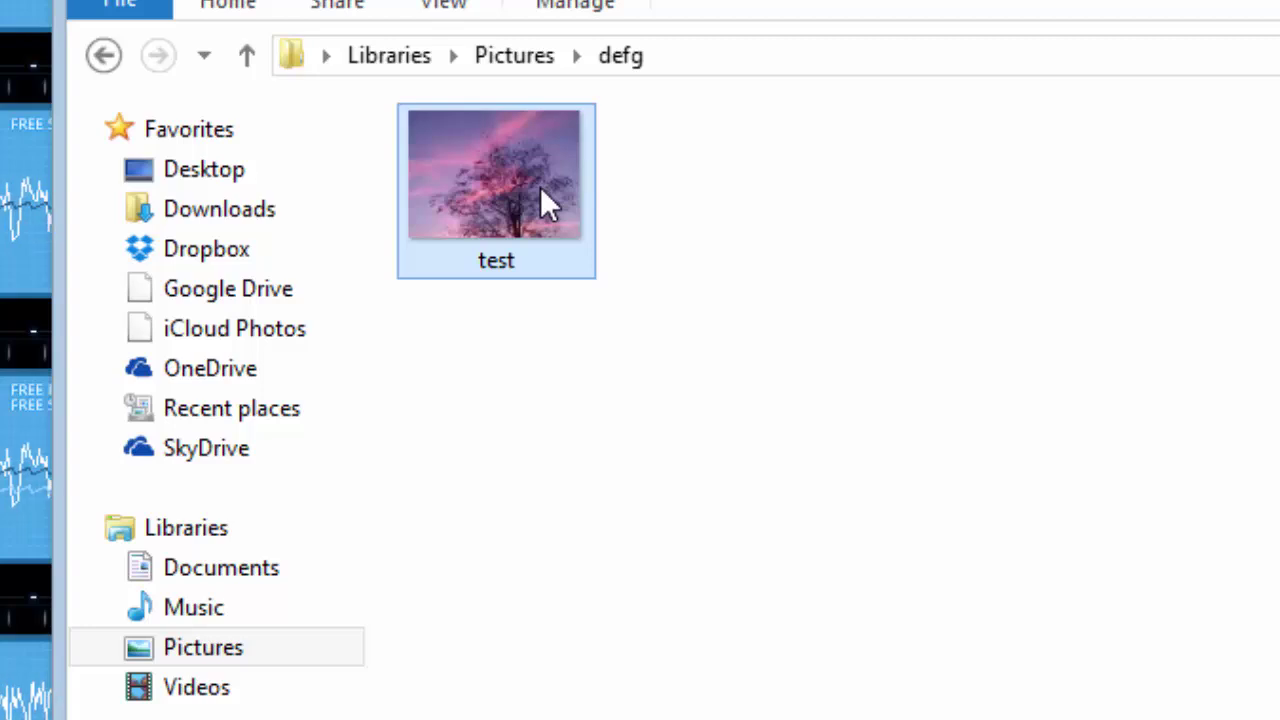
right_click(541, 190)
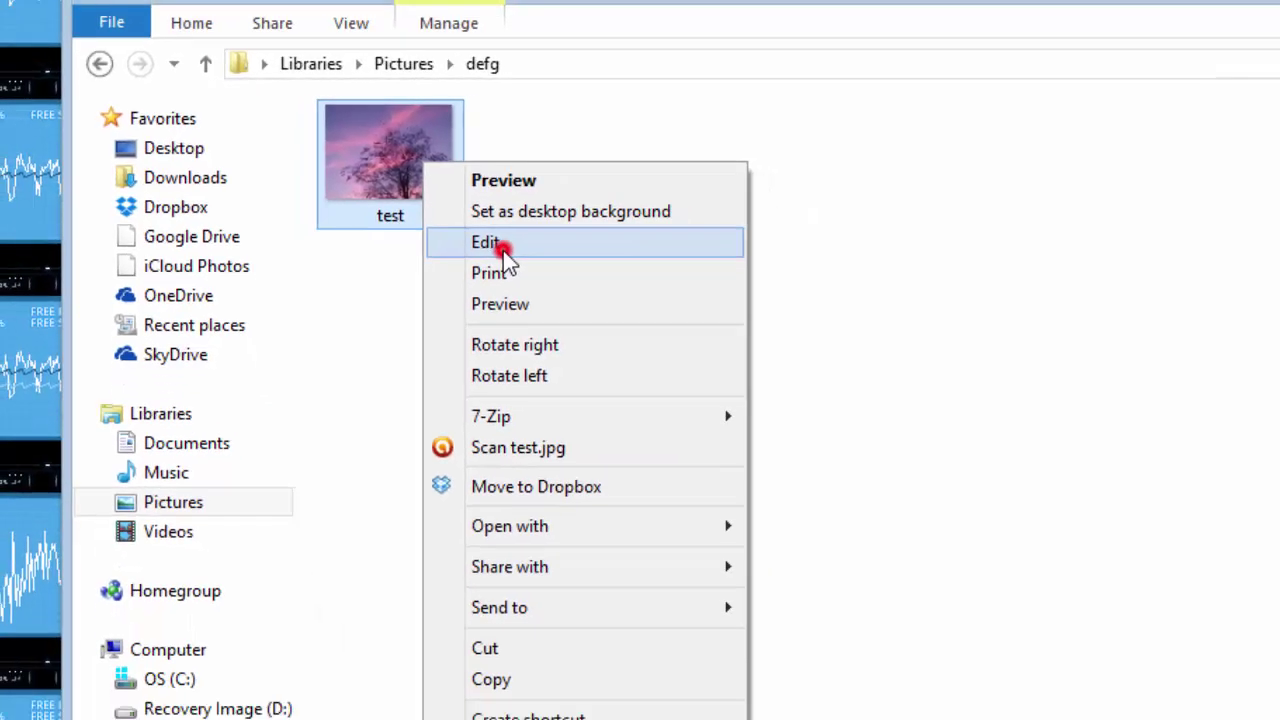
click(648, 306)
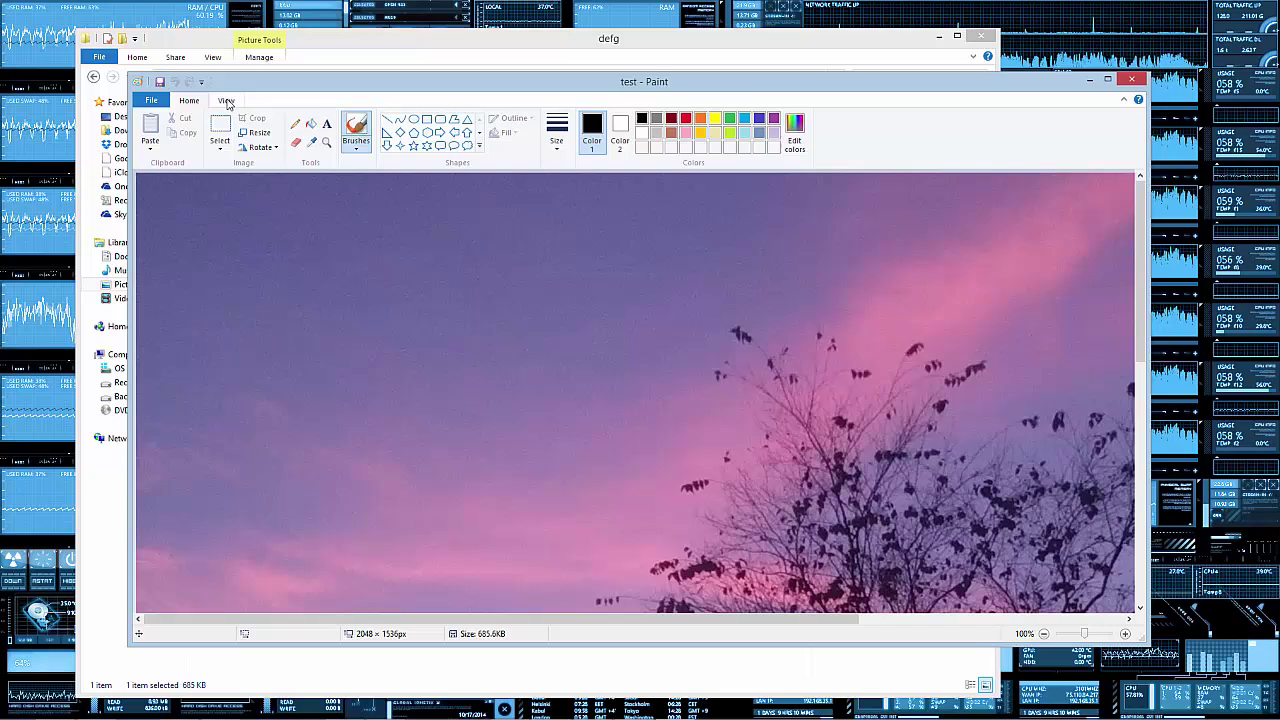
- Maximize Paint, zoom the photo to 25% then 50%, and show File › Print options
drag(328, 93, 337, 120)
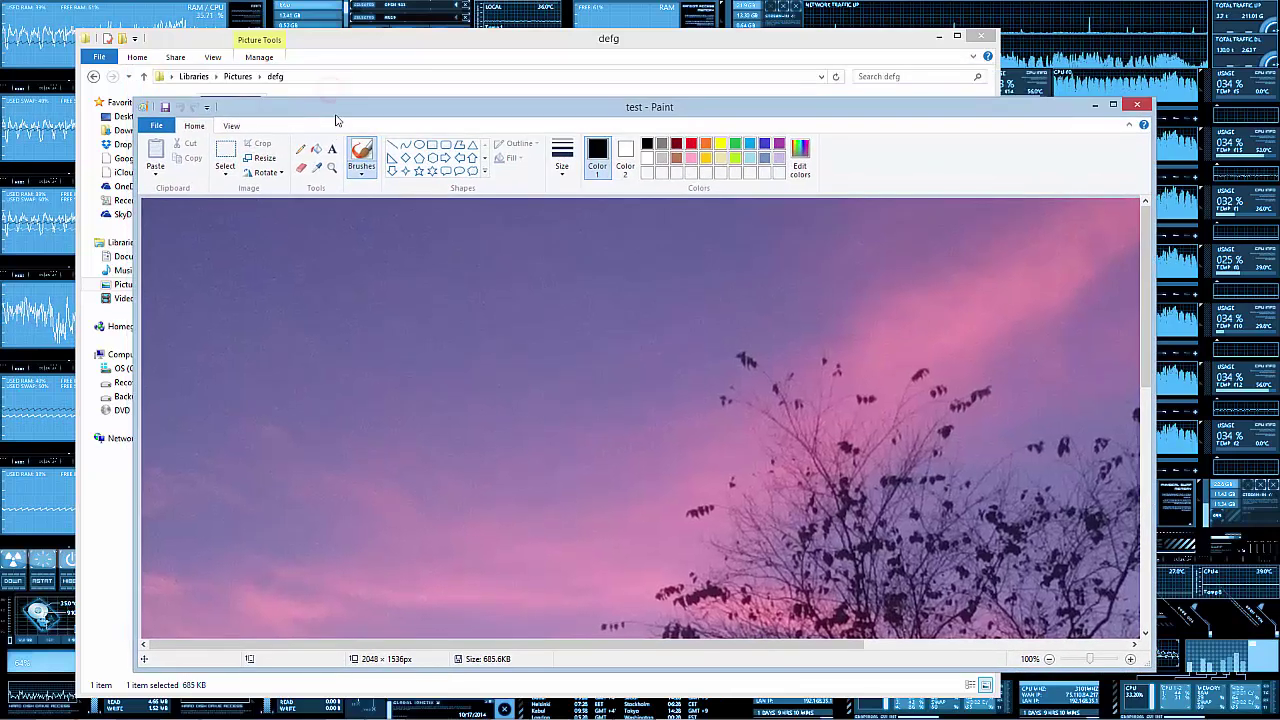
click(1113, 106)
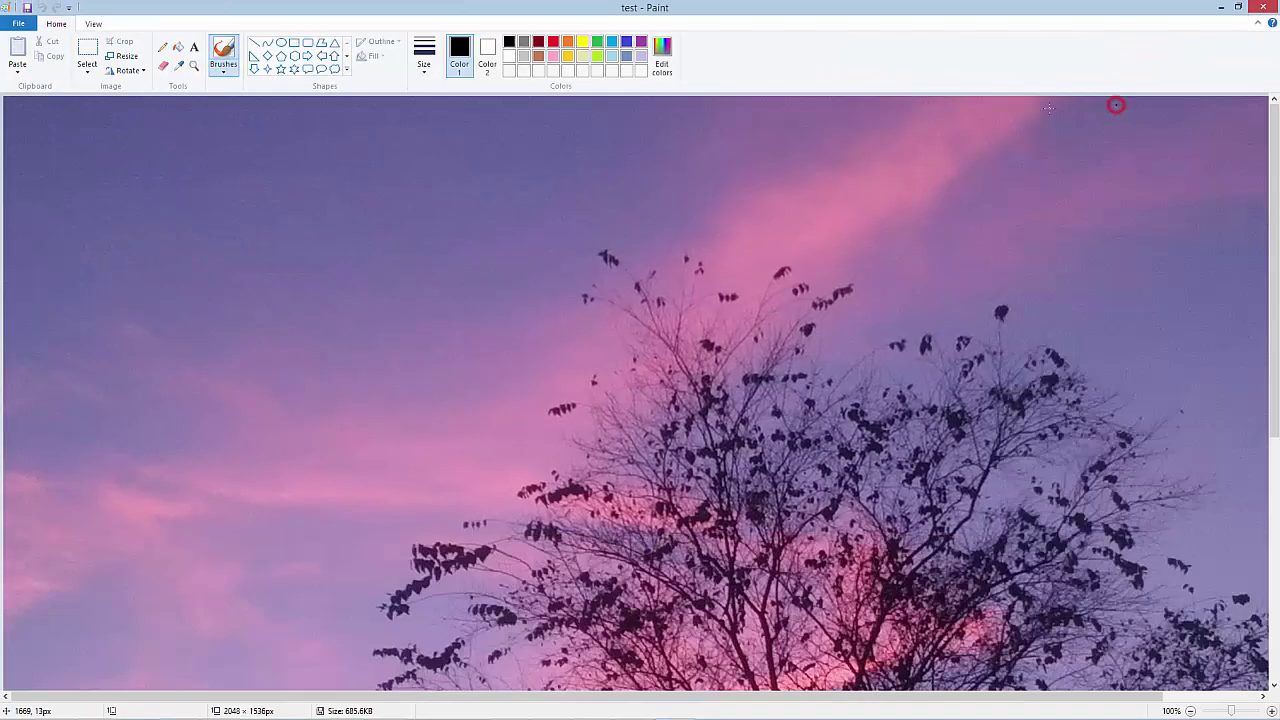
click(93, 24)
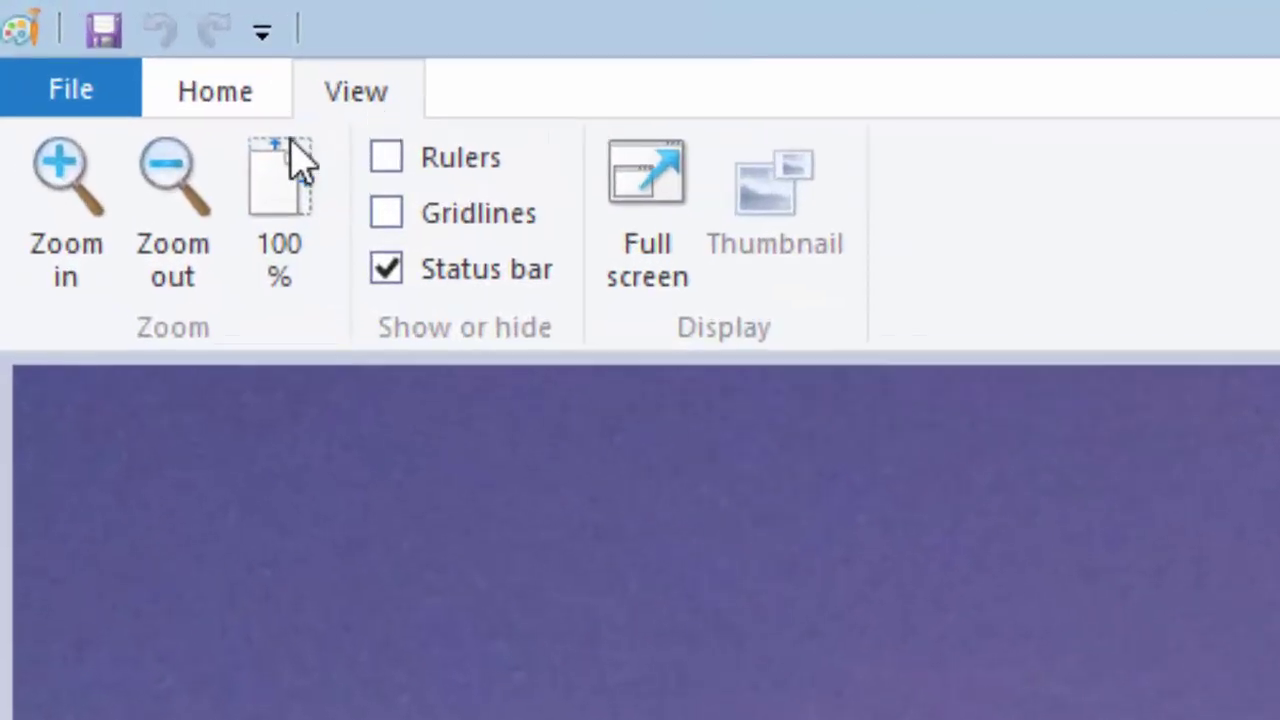
click(186, 218)
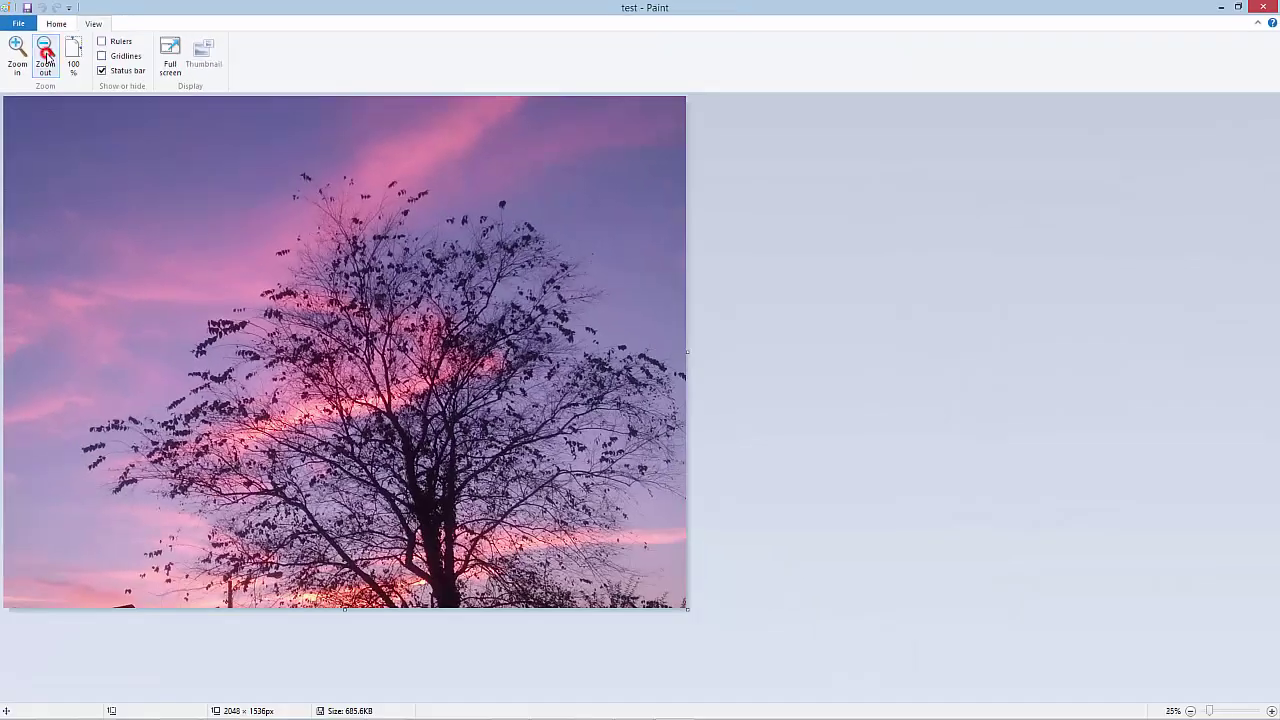
click(175, 212)
click(19, 55)
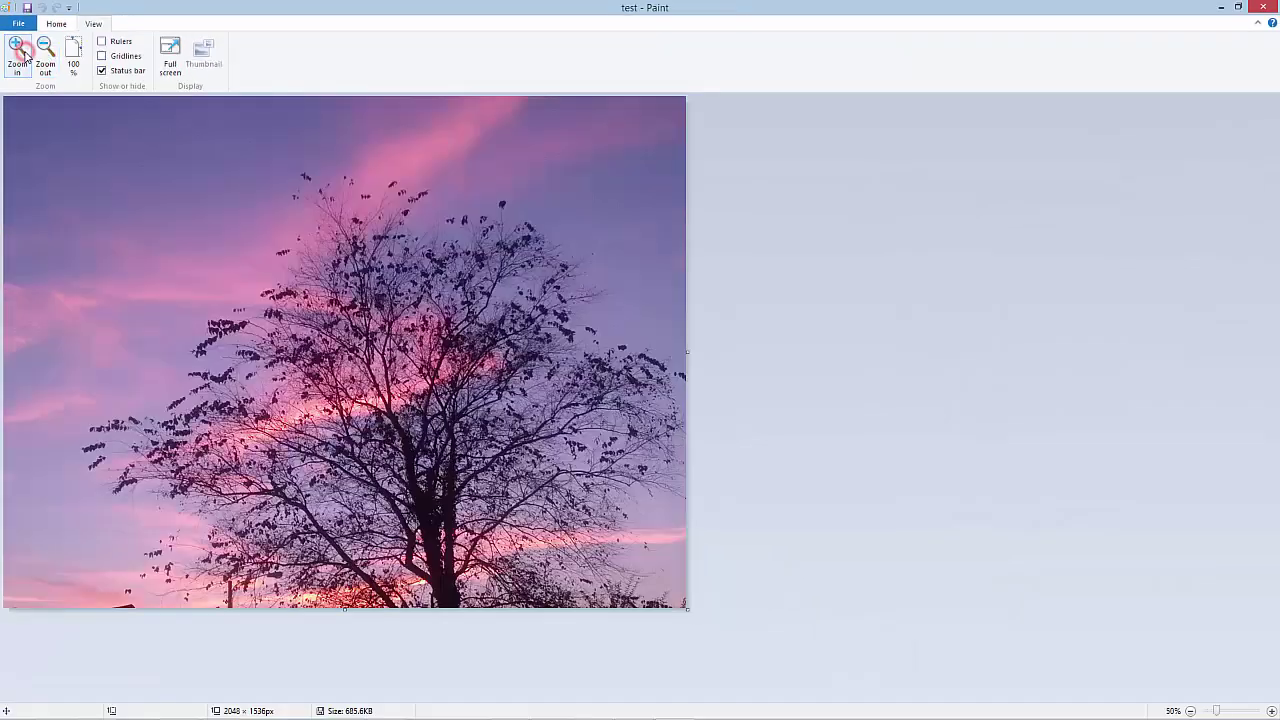
click(56, 25)
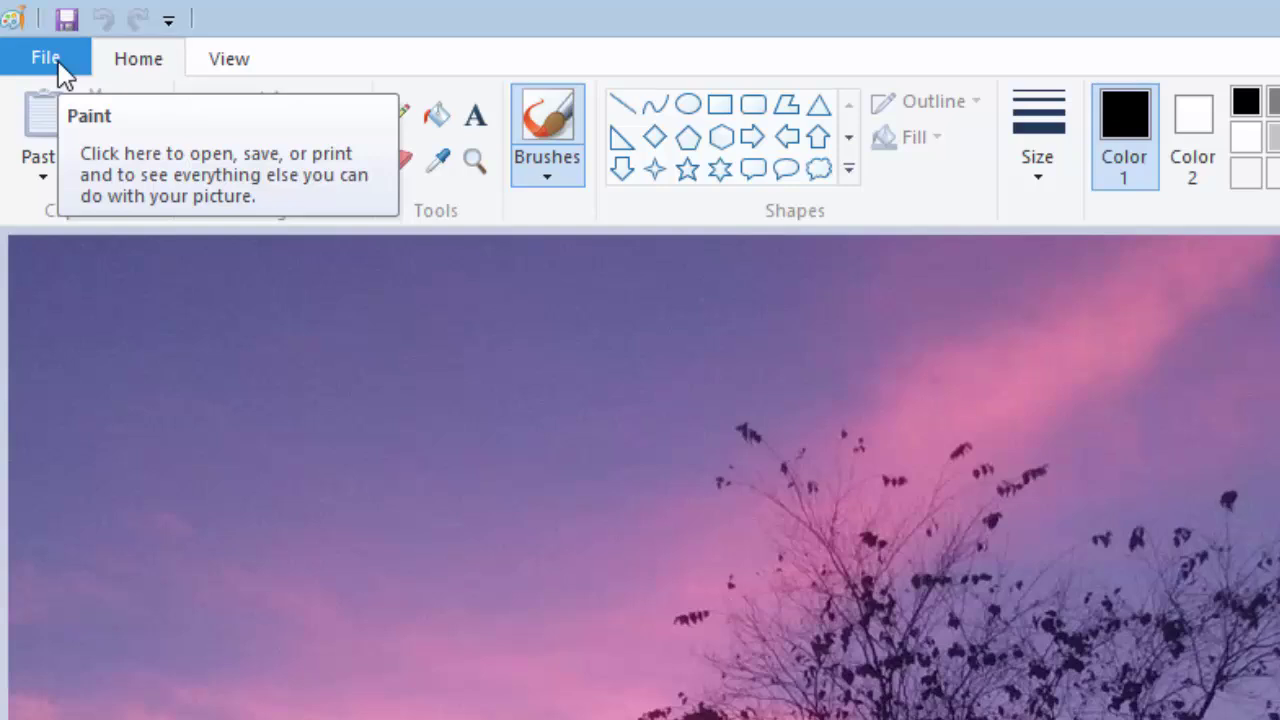
click(47, 59)
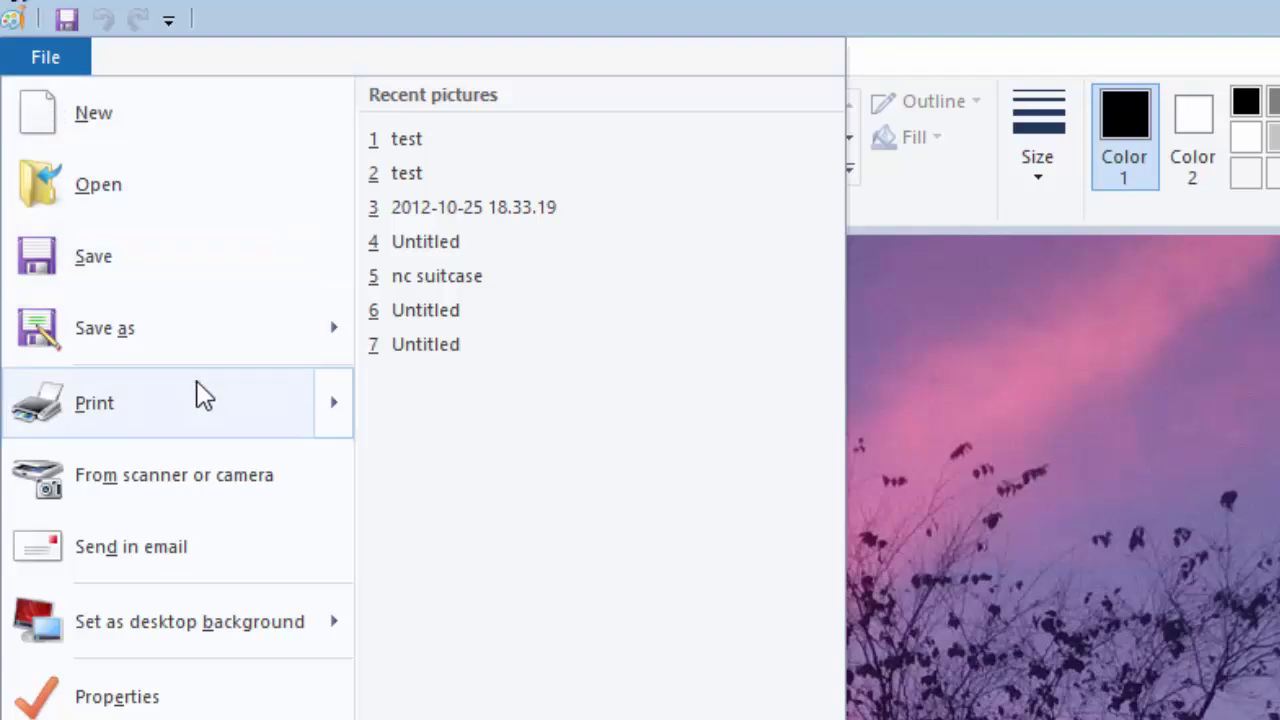
mouse_move(218, 403)
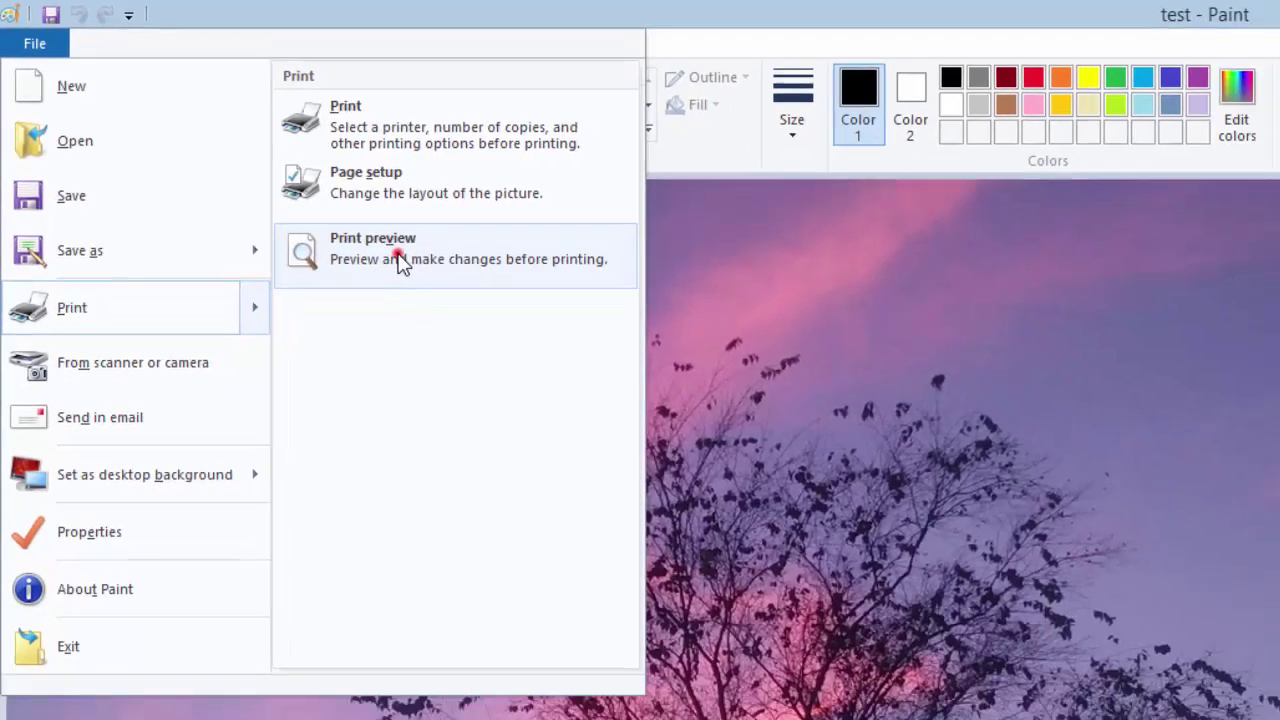
- Open Print preview and set the Page setup paper size to 4x6 inch
click(527, 342)
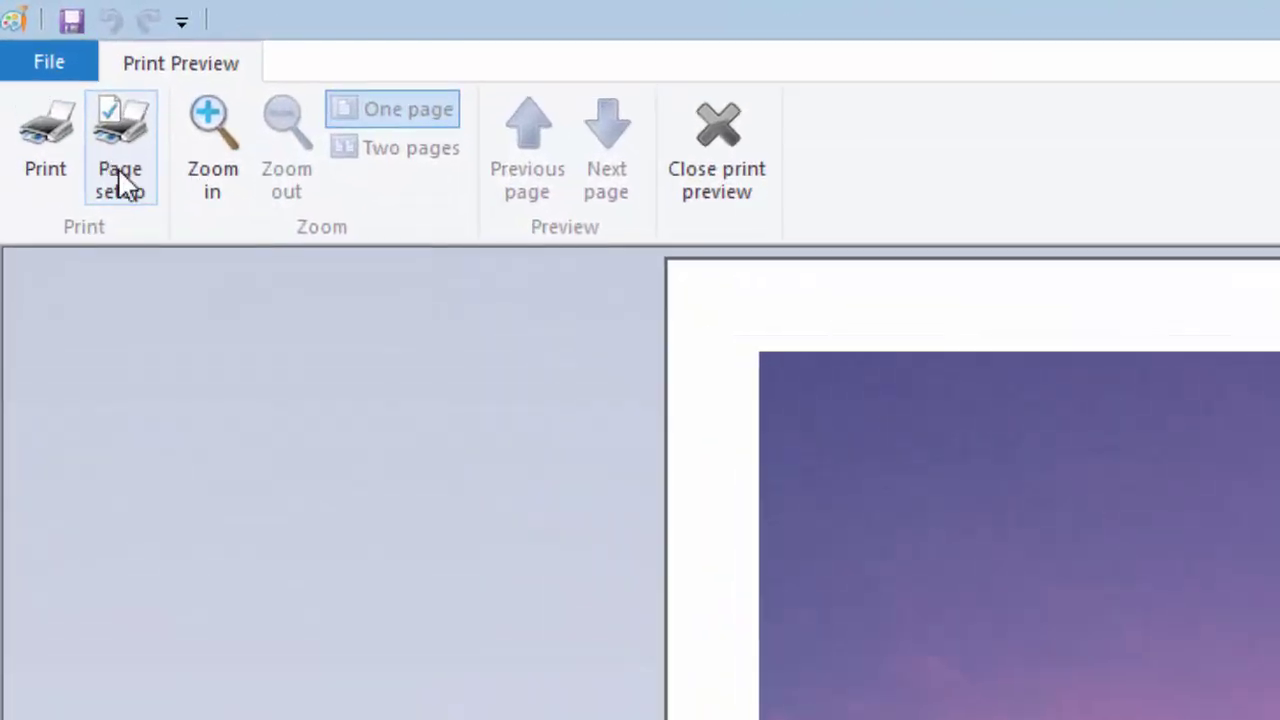
click(120, 175)
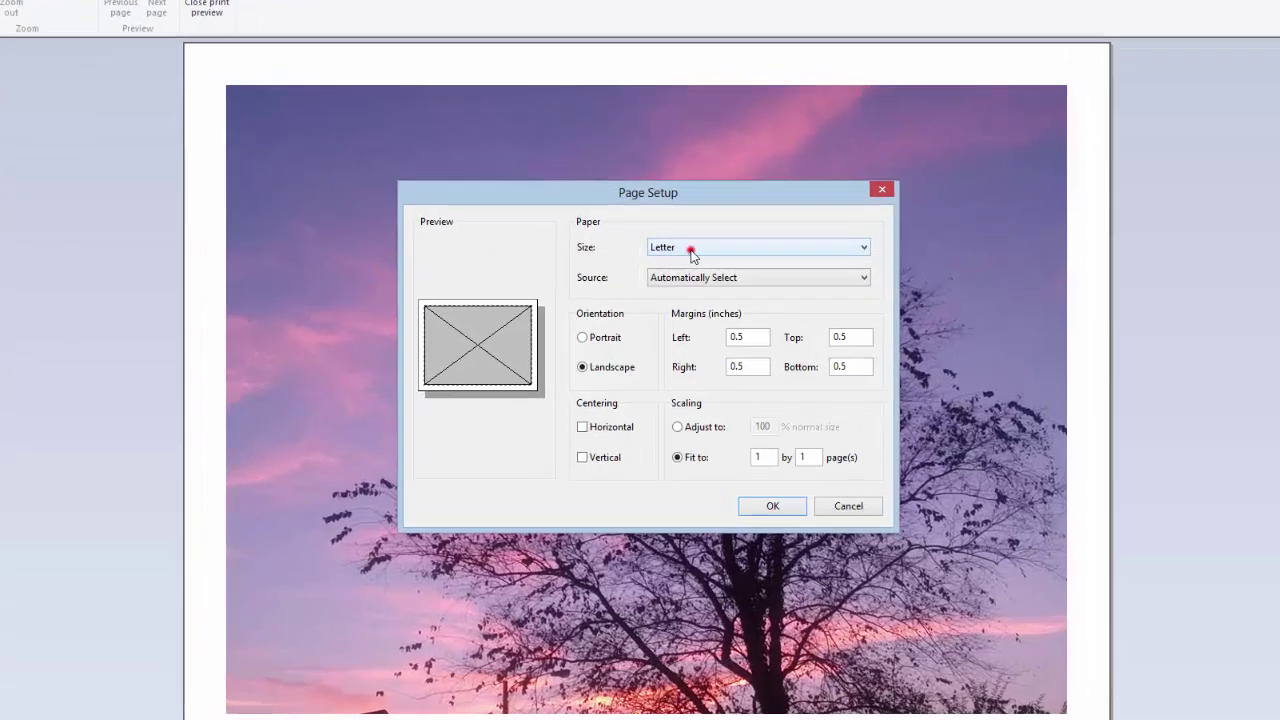
click(677, 269)
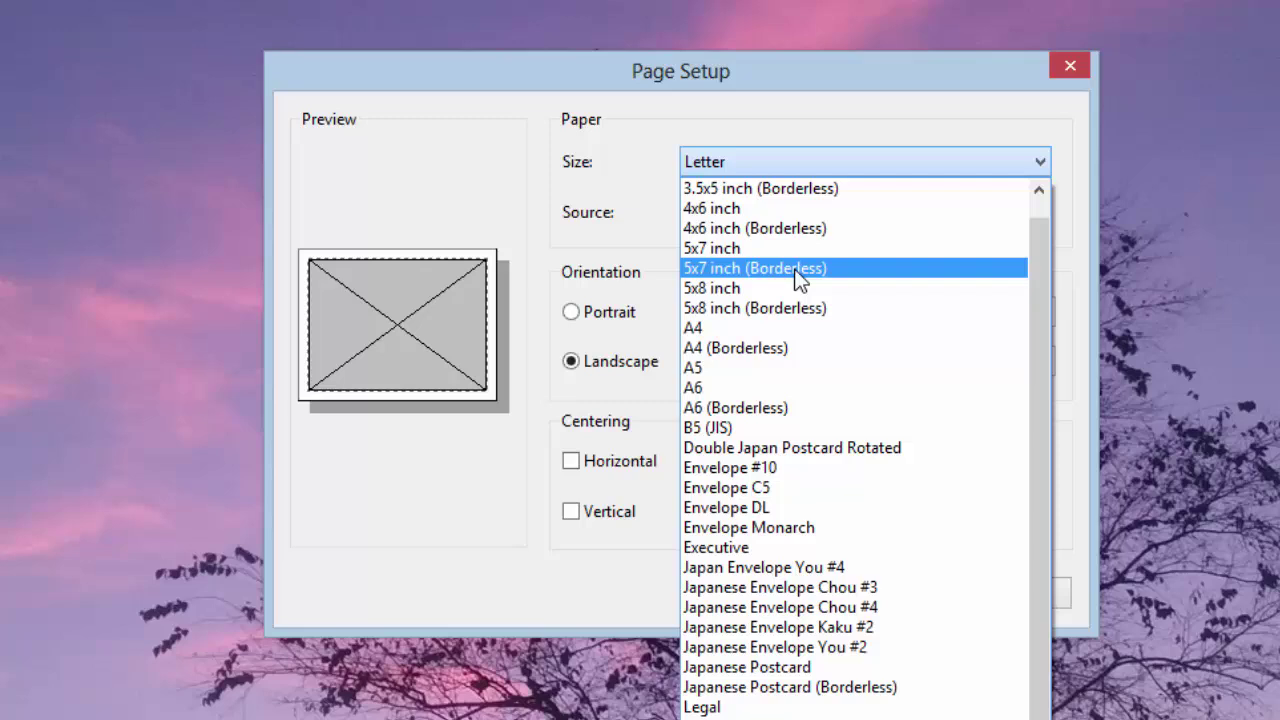
click(784, 208)
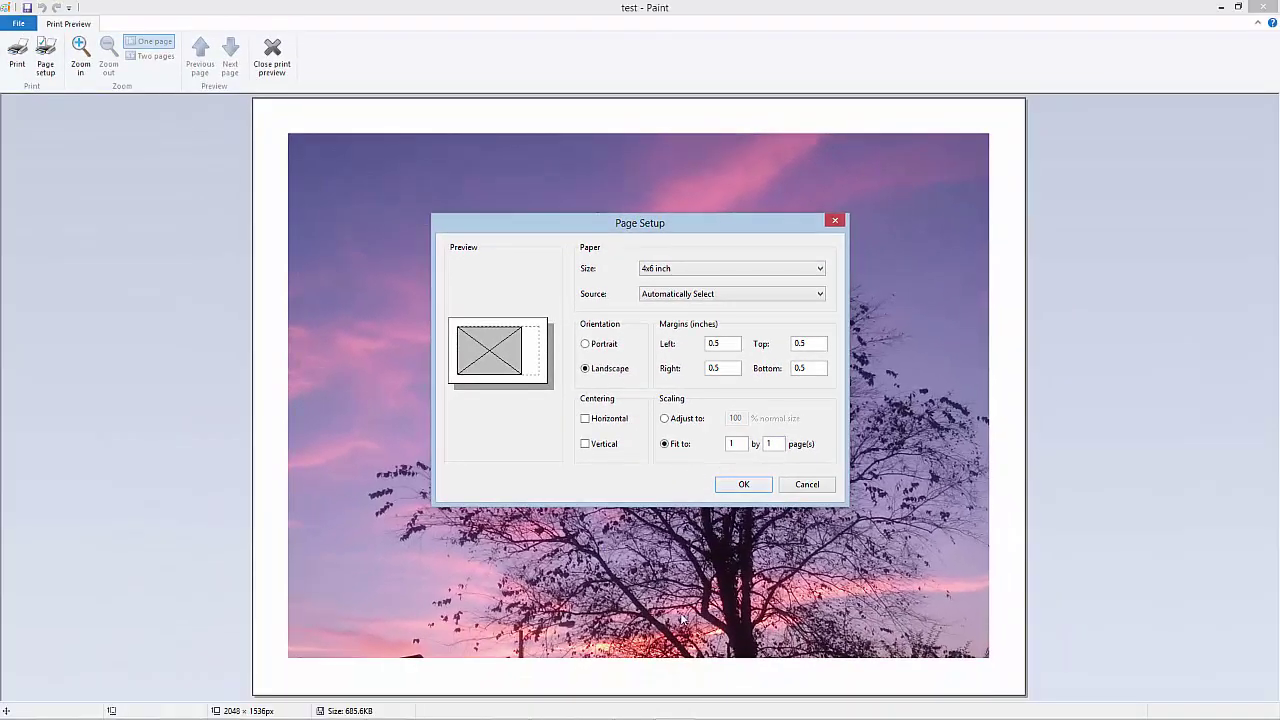
- Apply Portrait briefly, then set Landscape again and reopen Page setup
click(586, 346)
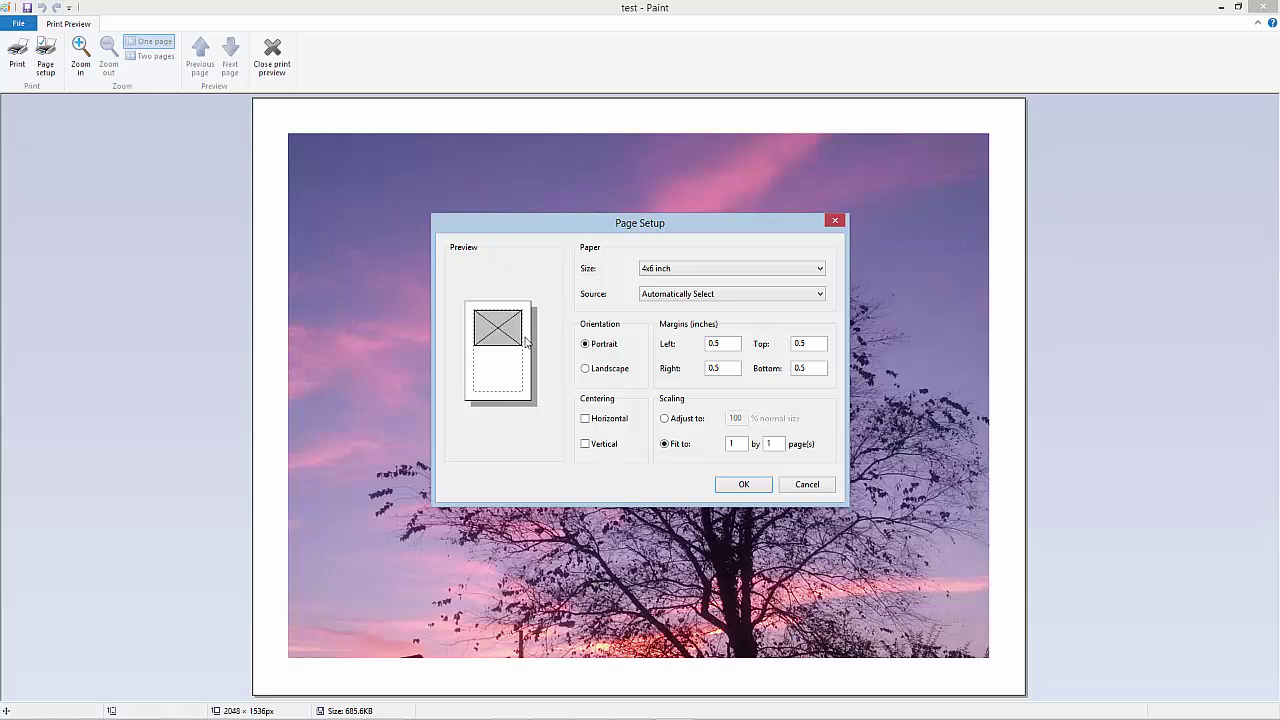
click(733, 487)
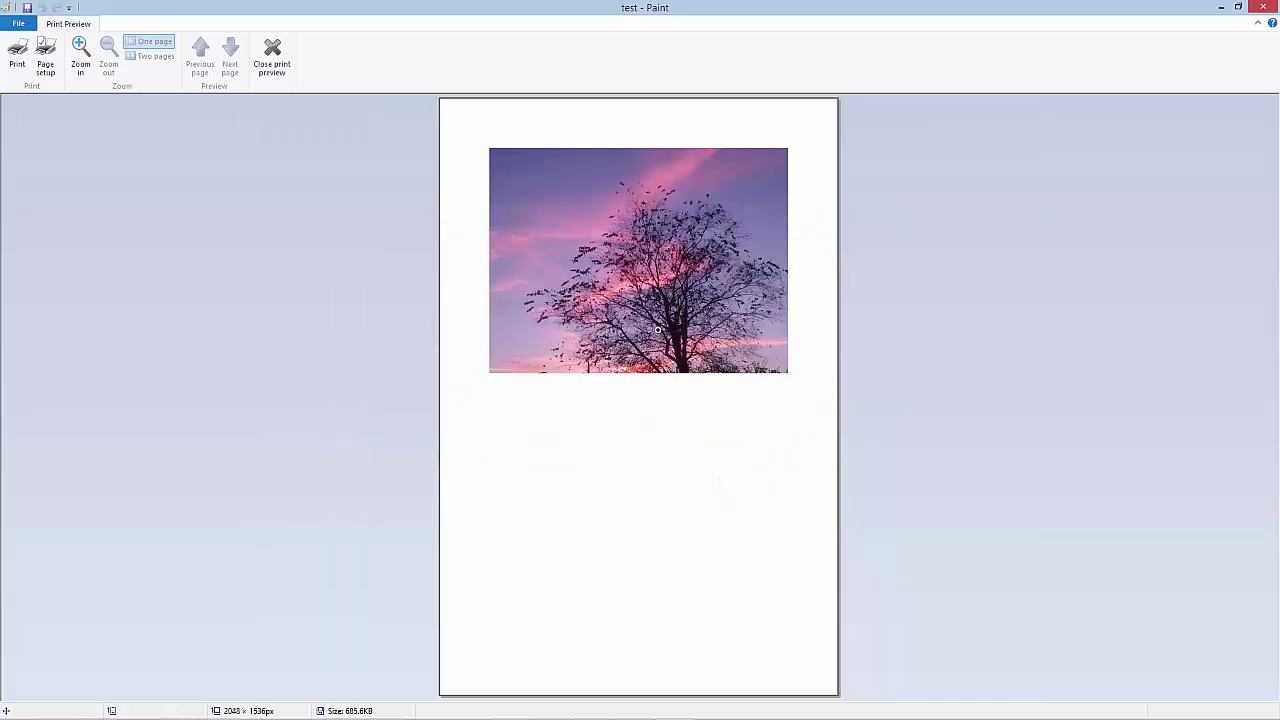
click(45, 63)
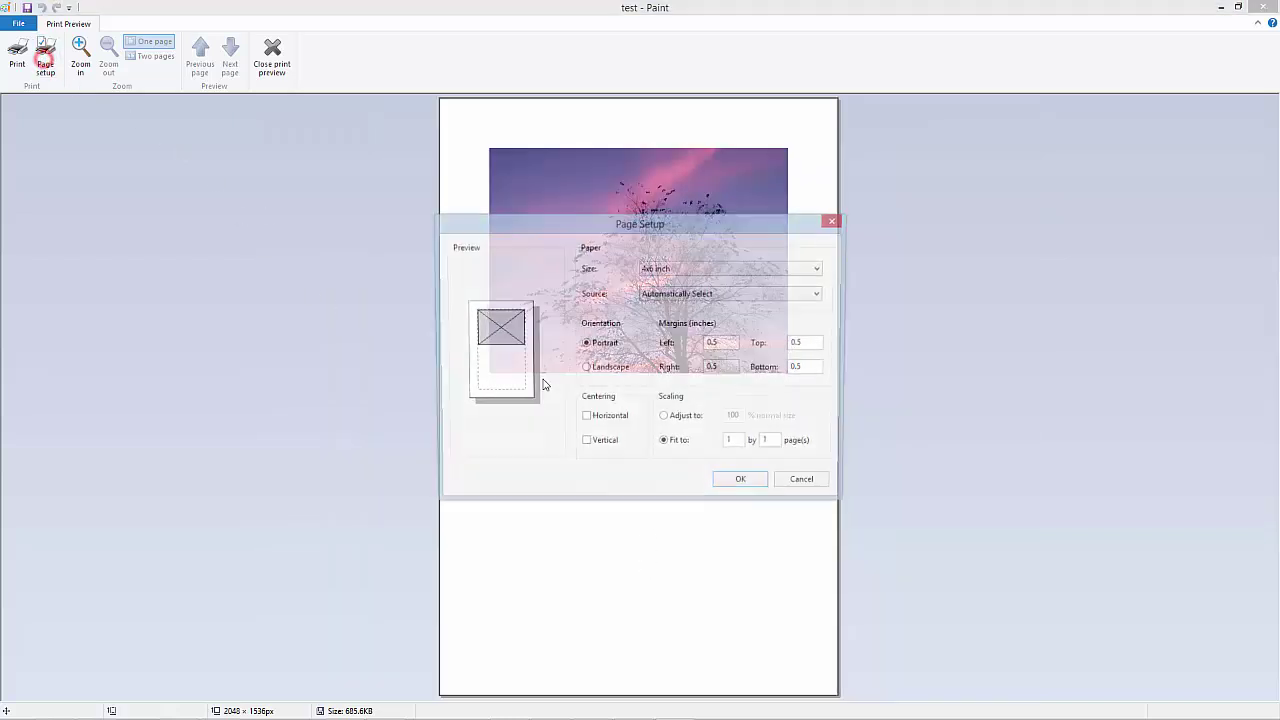
click(588, 369)
click(741, 485)
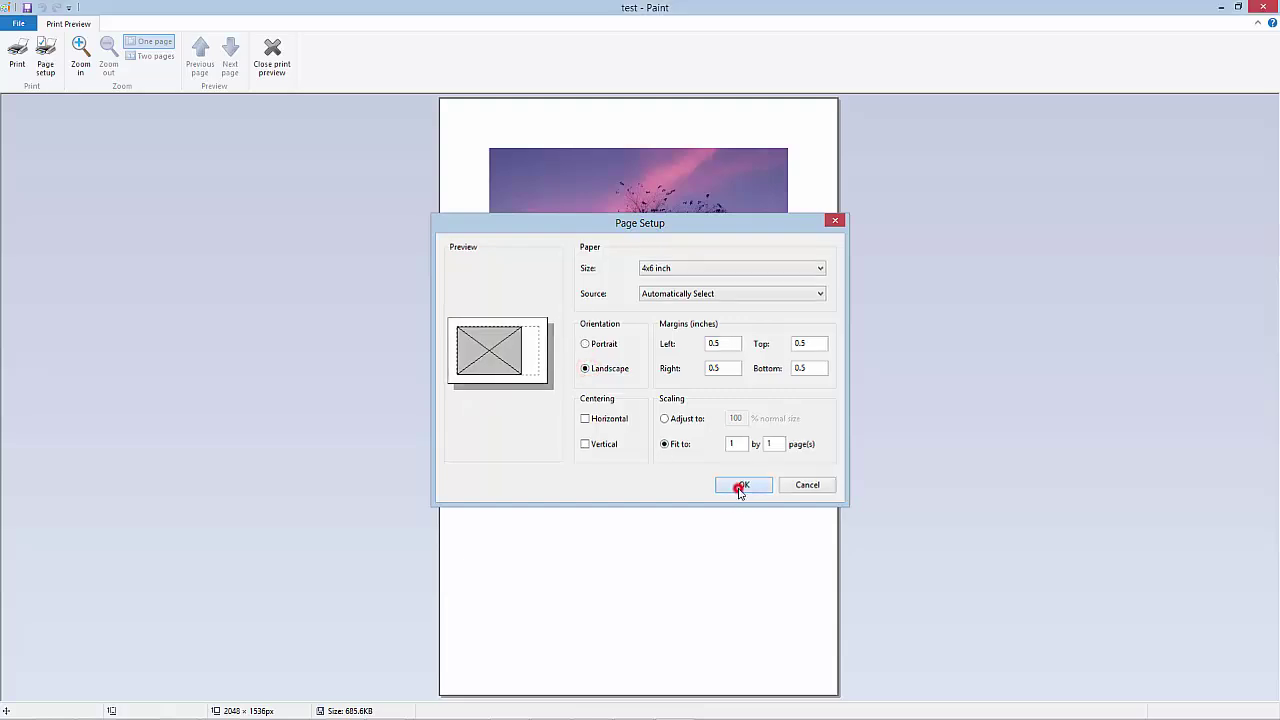
click(47, 55)
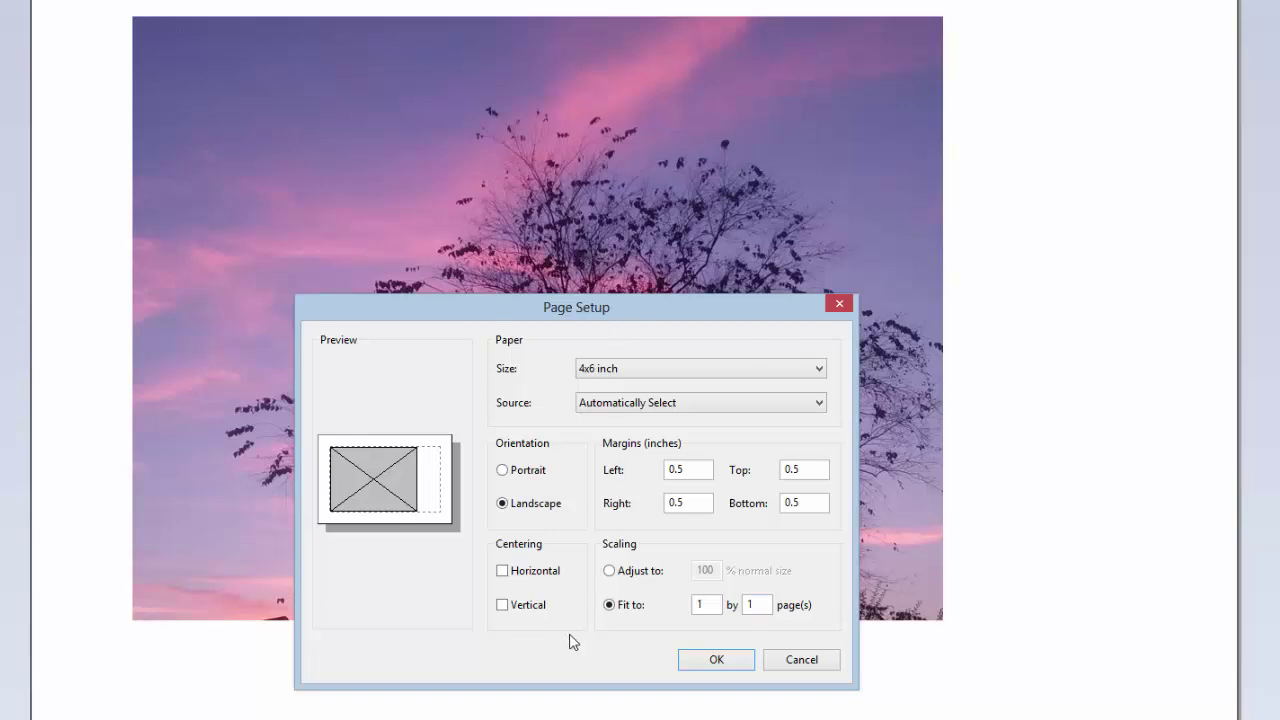
- Turn on horizontal centering and apply it
click(503, 573)
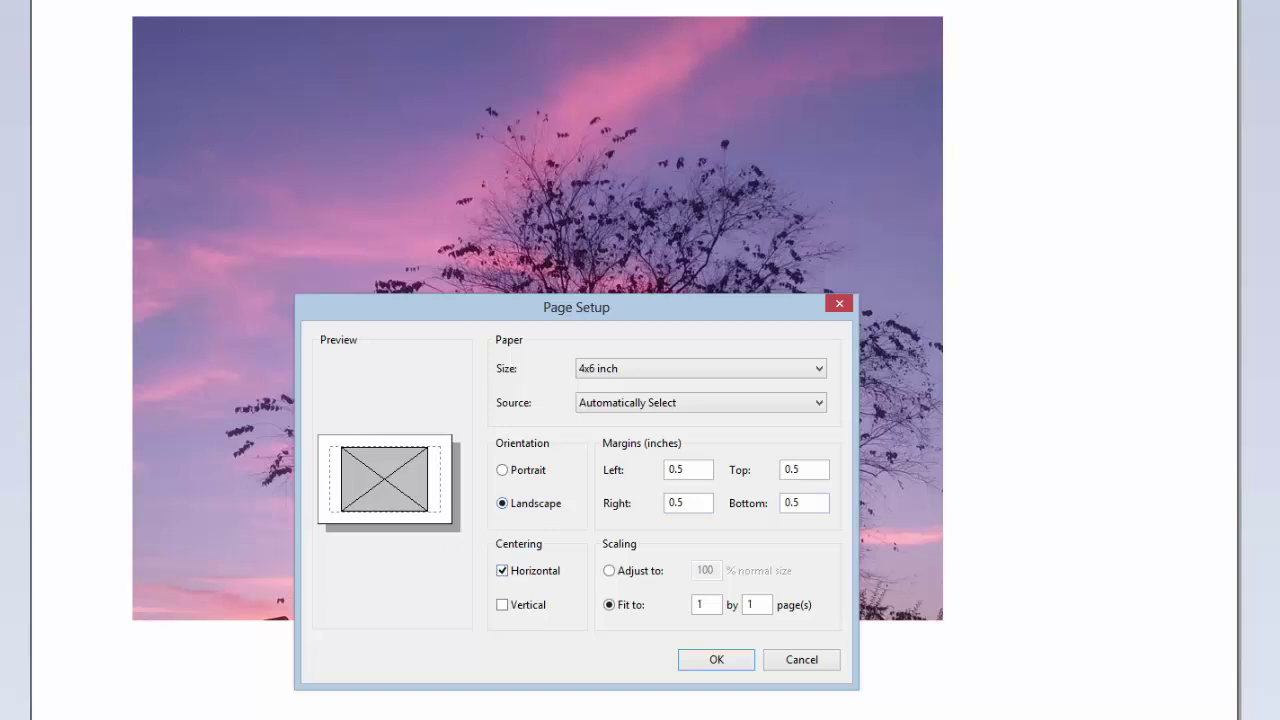
click(585, 508)
click(712, 656)
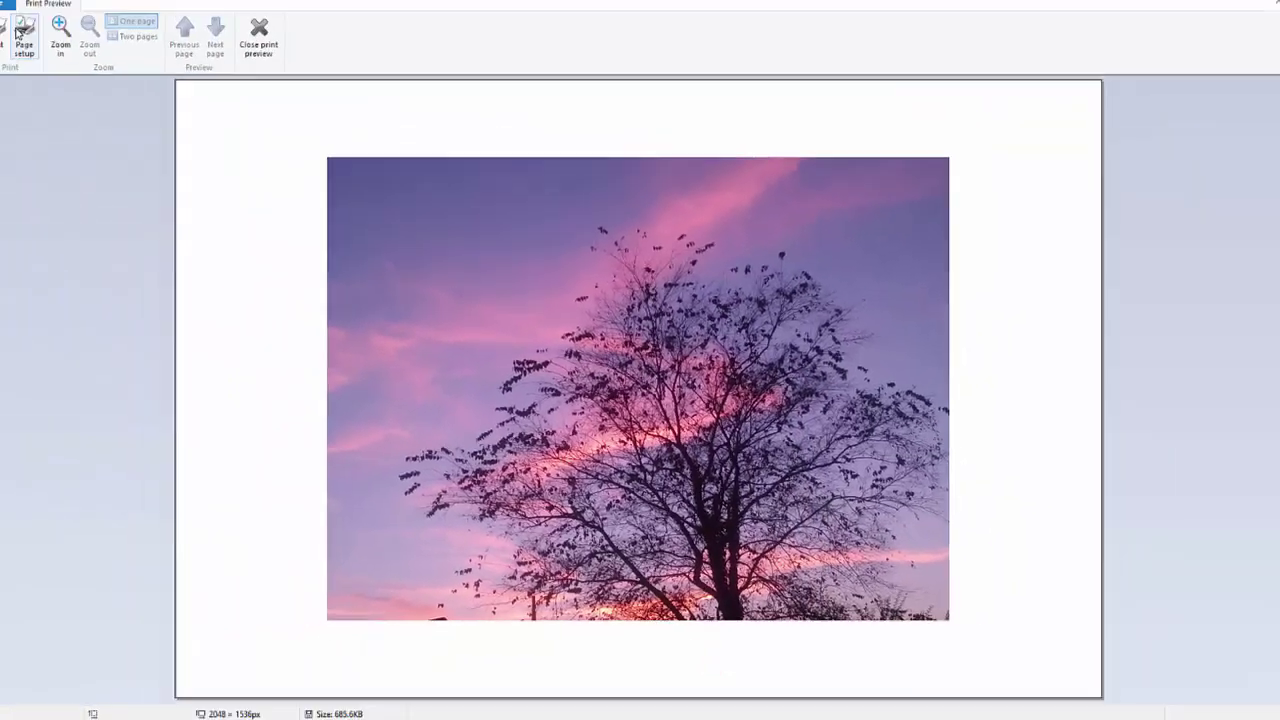
- In Page setup, set the left, top, bottom and right margins to 0.116 inch
click(20, 35)
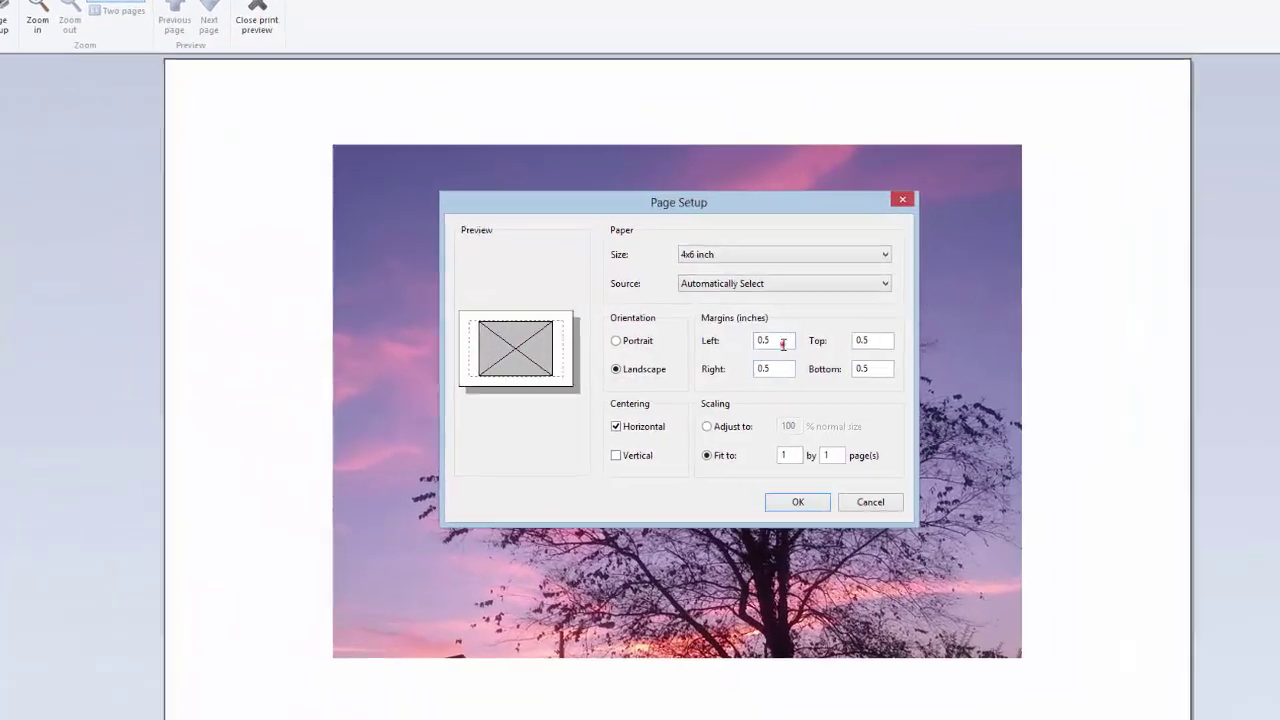
double_click(783, 343)
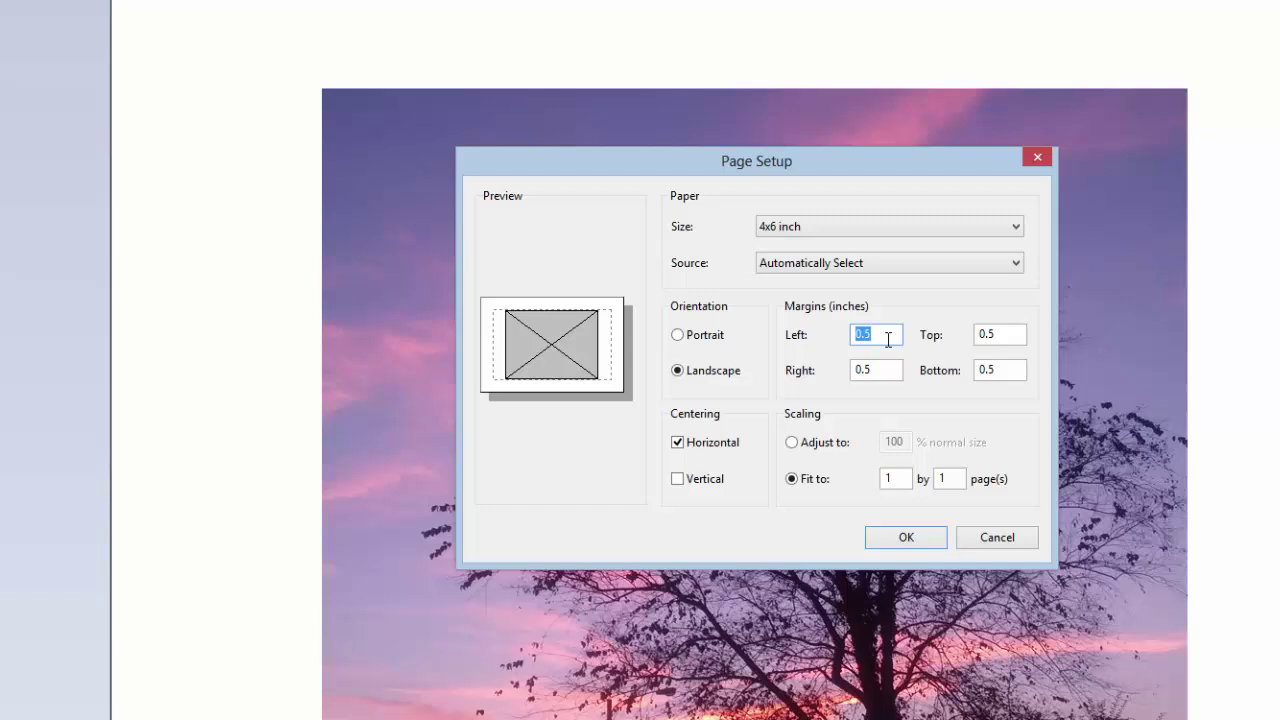
text(0)
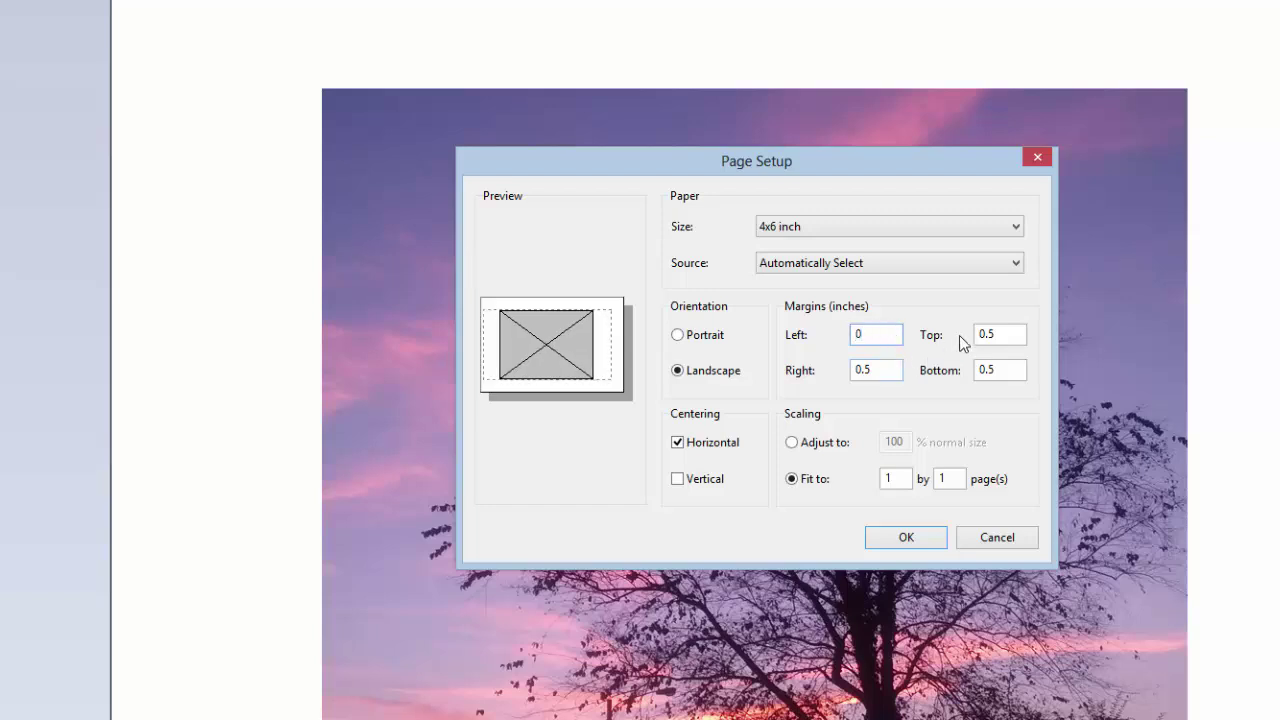
text(.116)
double_click(1017, 338)
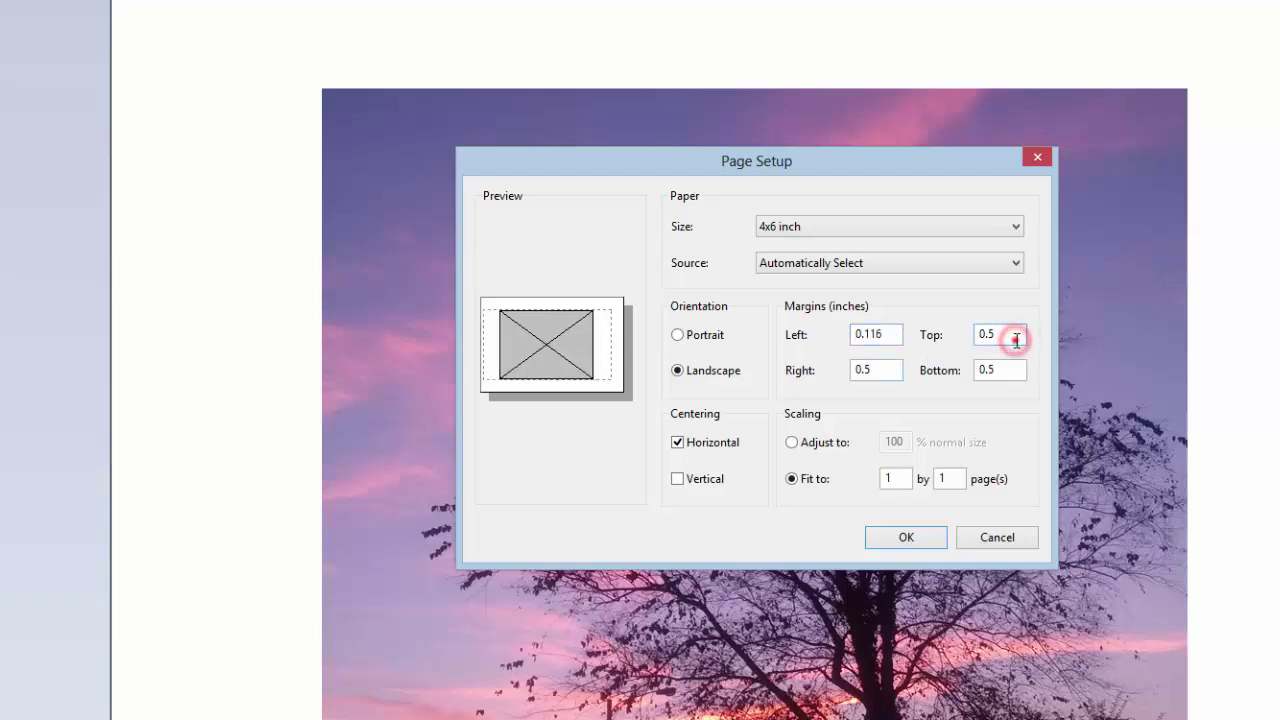
text(0.116)
double_click(1000, 367)
text(0.116)
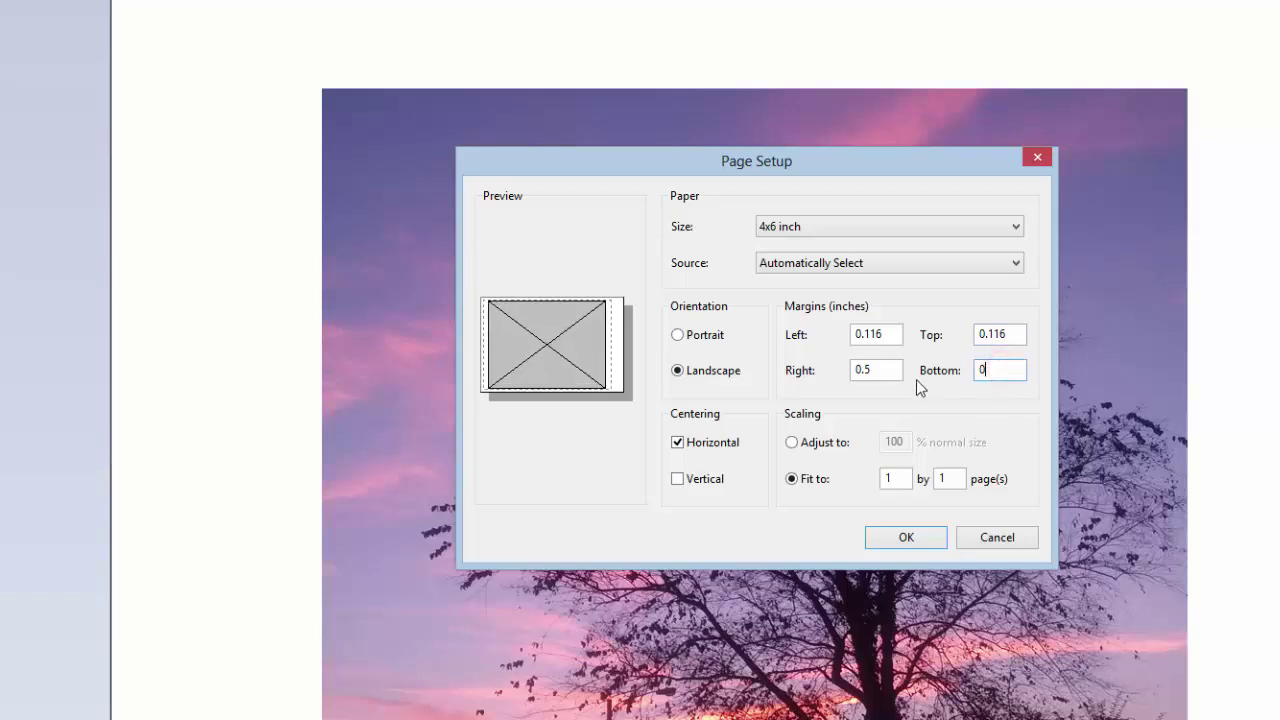
click(891, 366)
double_click(891, 366)
text(0)
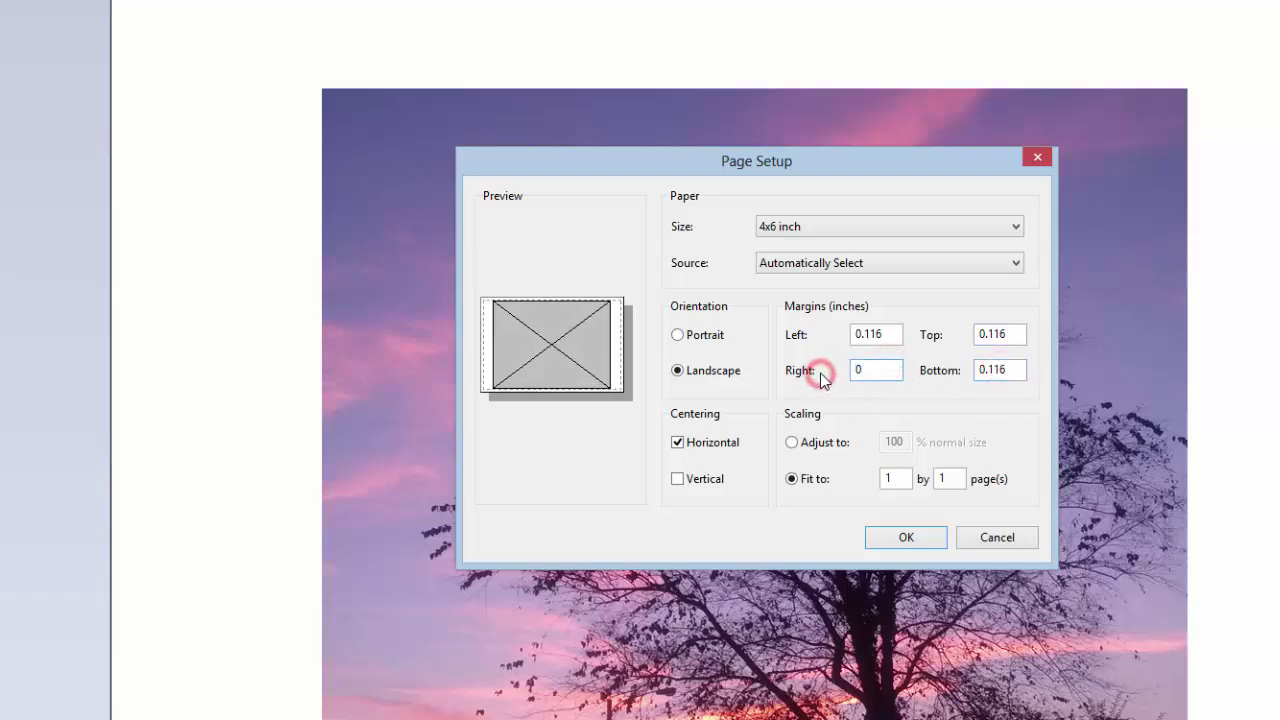
text(.116)
- Enable both Horizontal and Vertical centering, keeping Landscape orientation
click(679, 442)
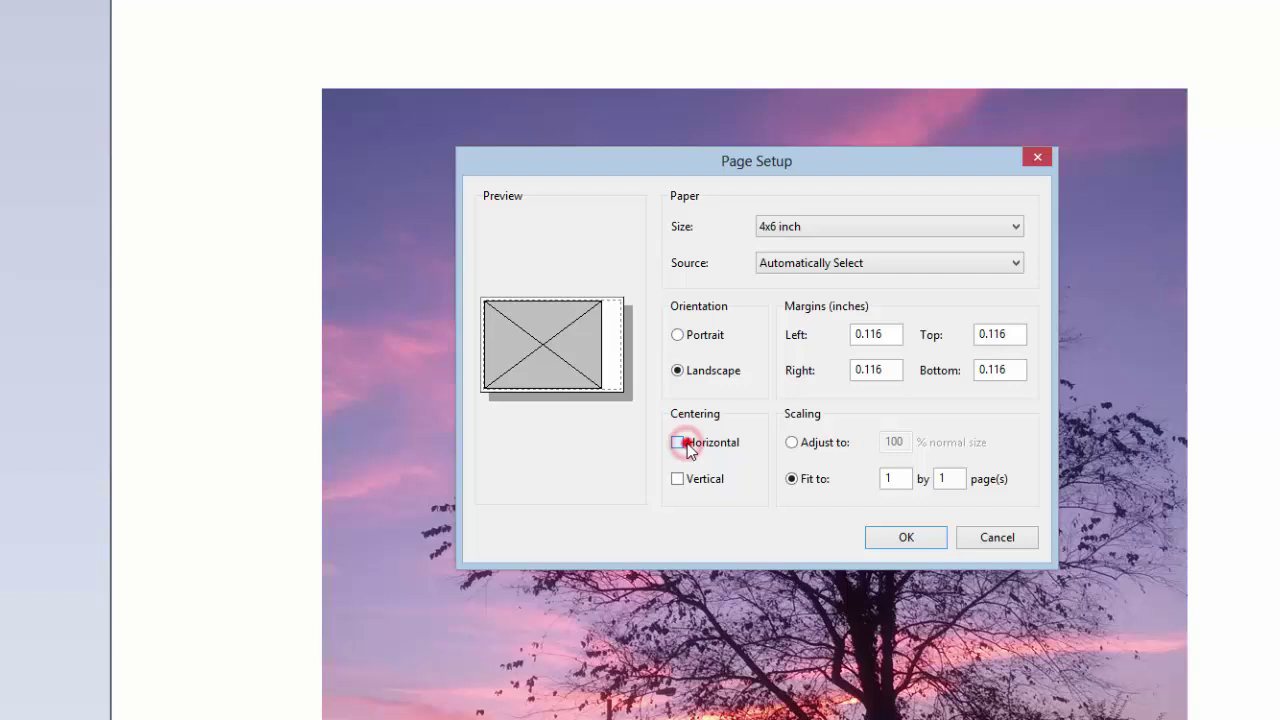
click(679, 442)
click(699, 478)
click(699, 478)
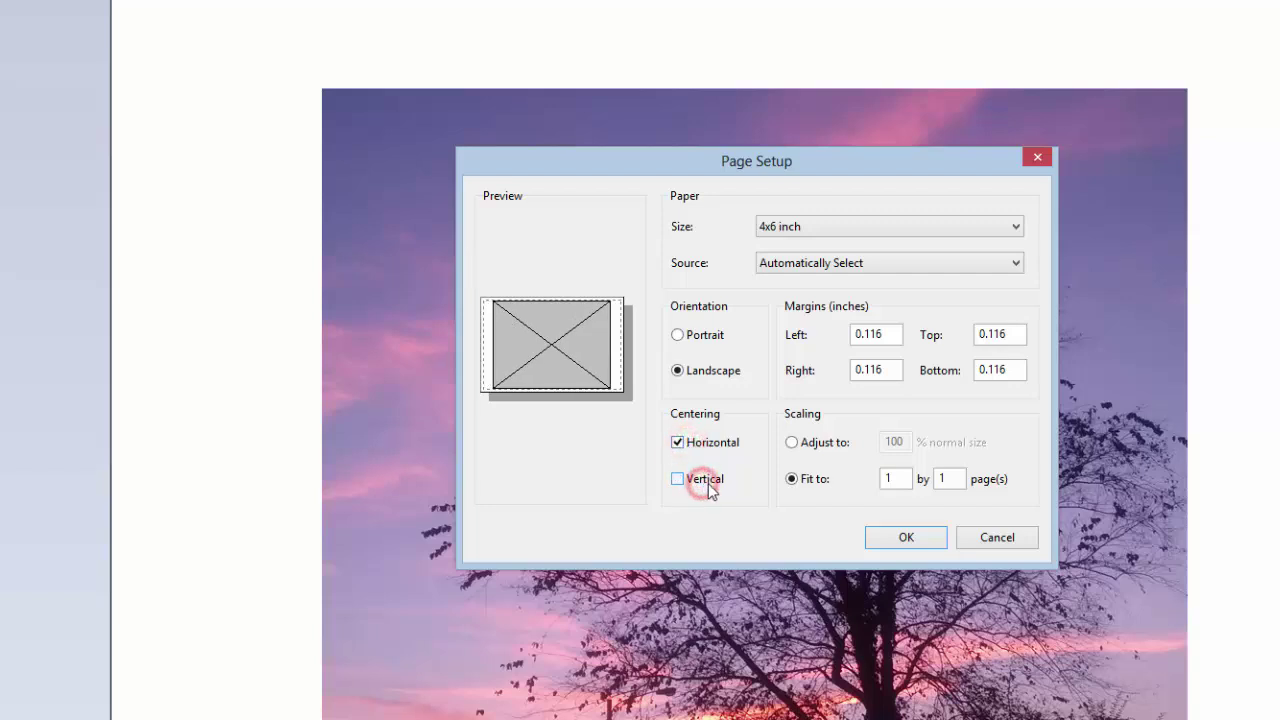
click(697, 482)
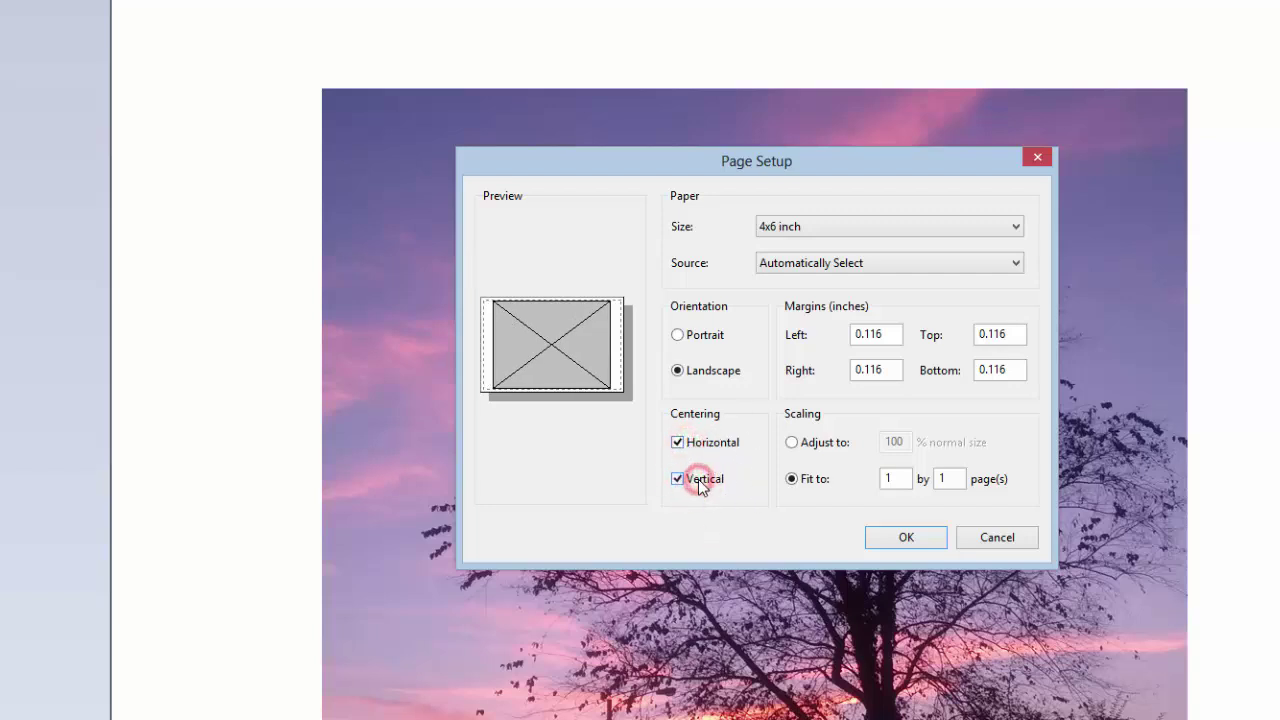
click(701, 338)
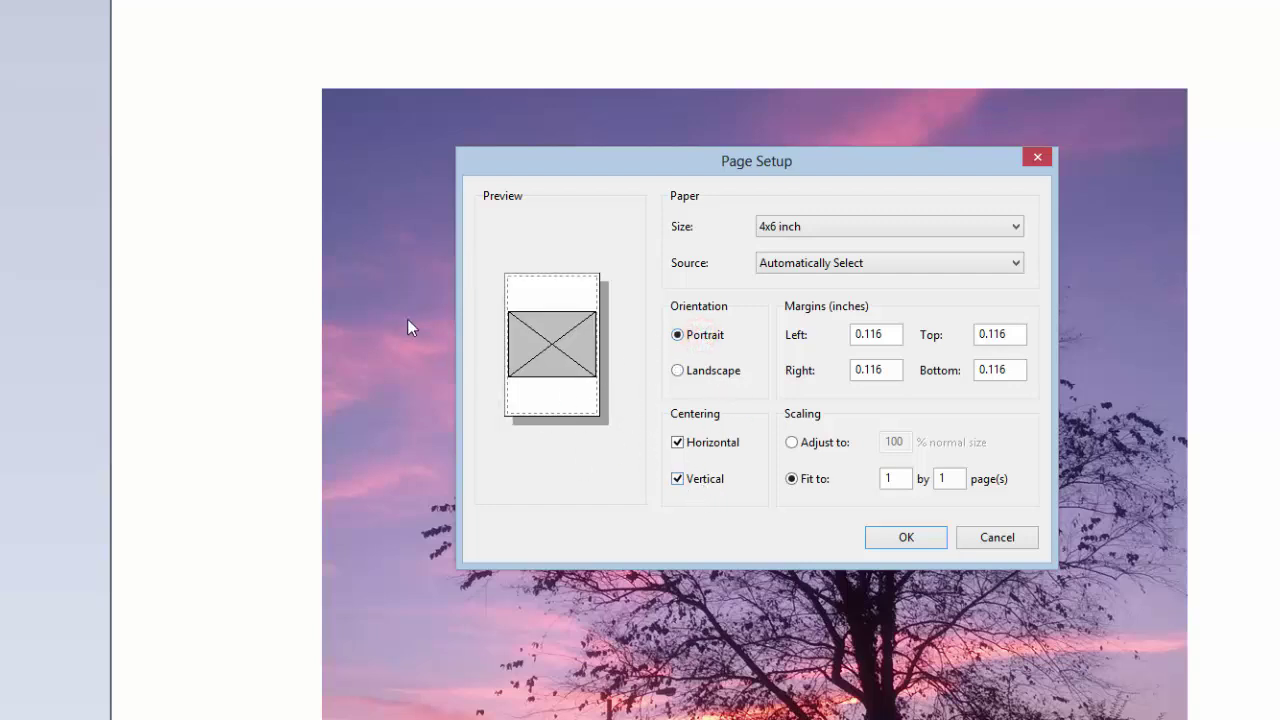
click(711, 370)
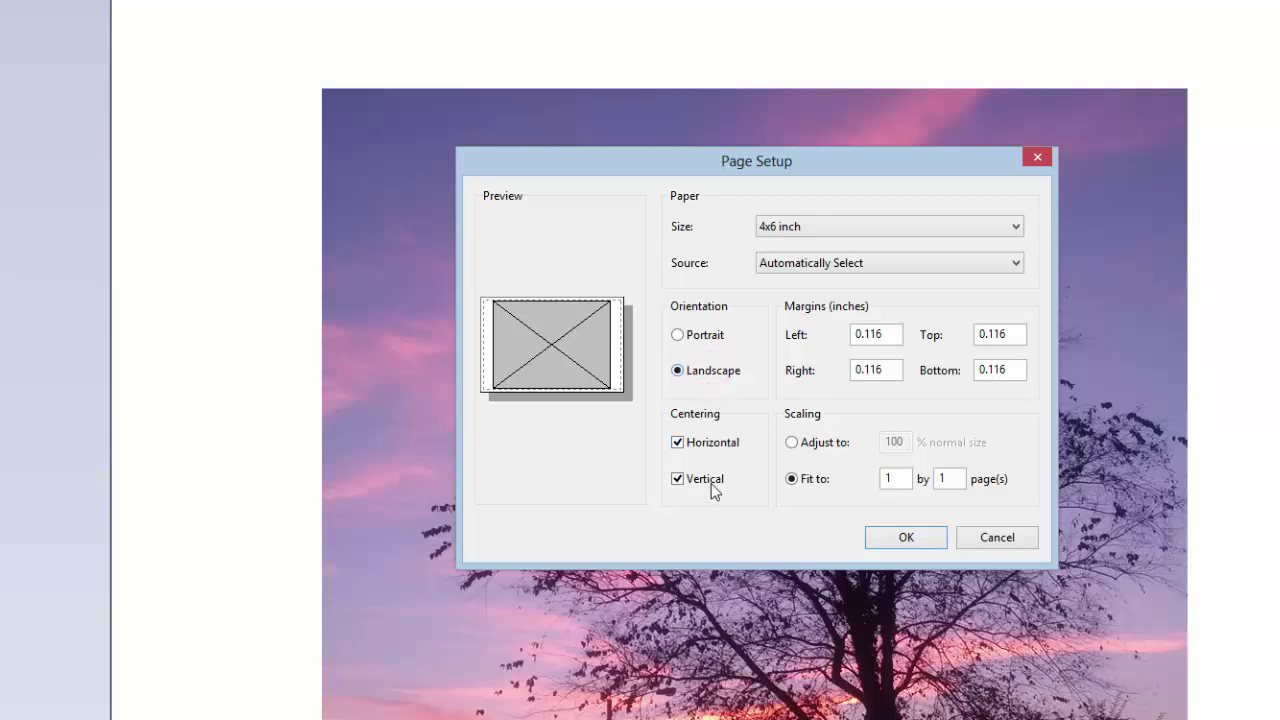
- Apply the 0.116-inch margins and centering to return to the print preview
click(912, 539)
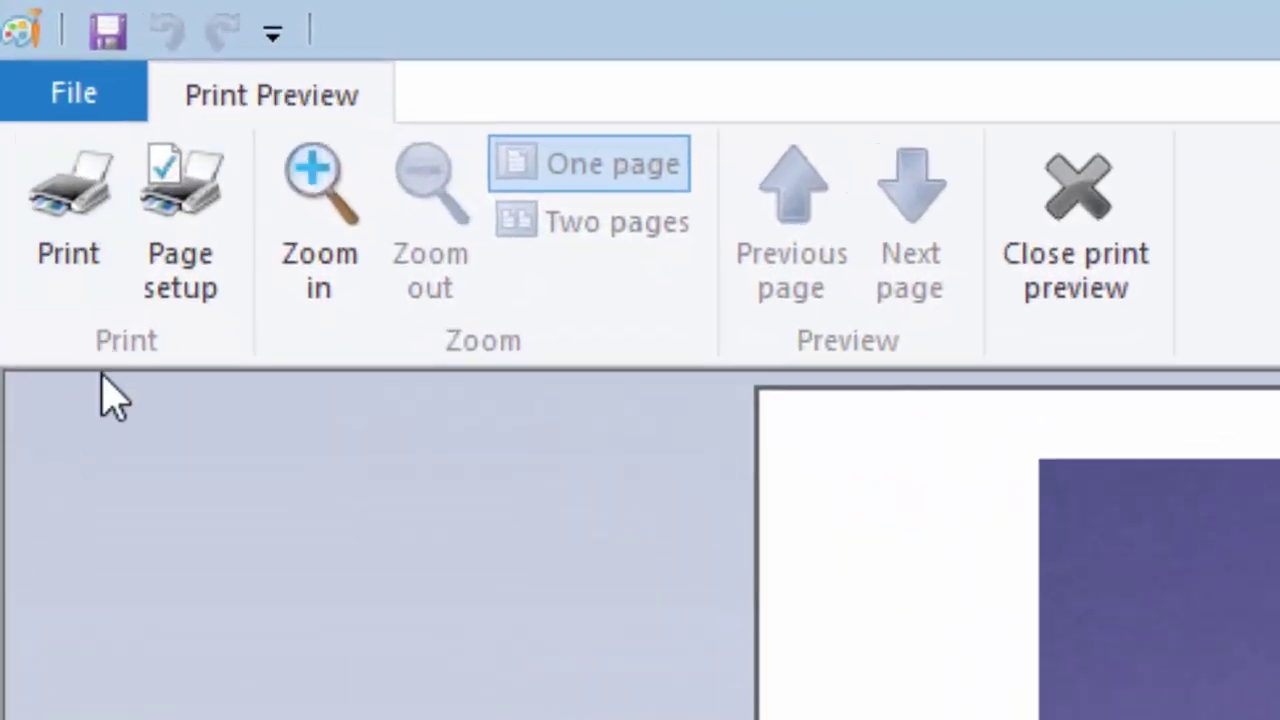
- Open the Print dialog from print preview and cancel it without printing
click(80, 230)
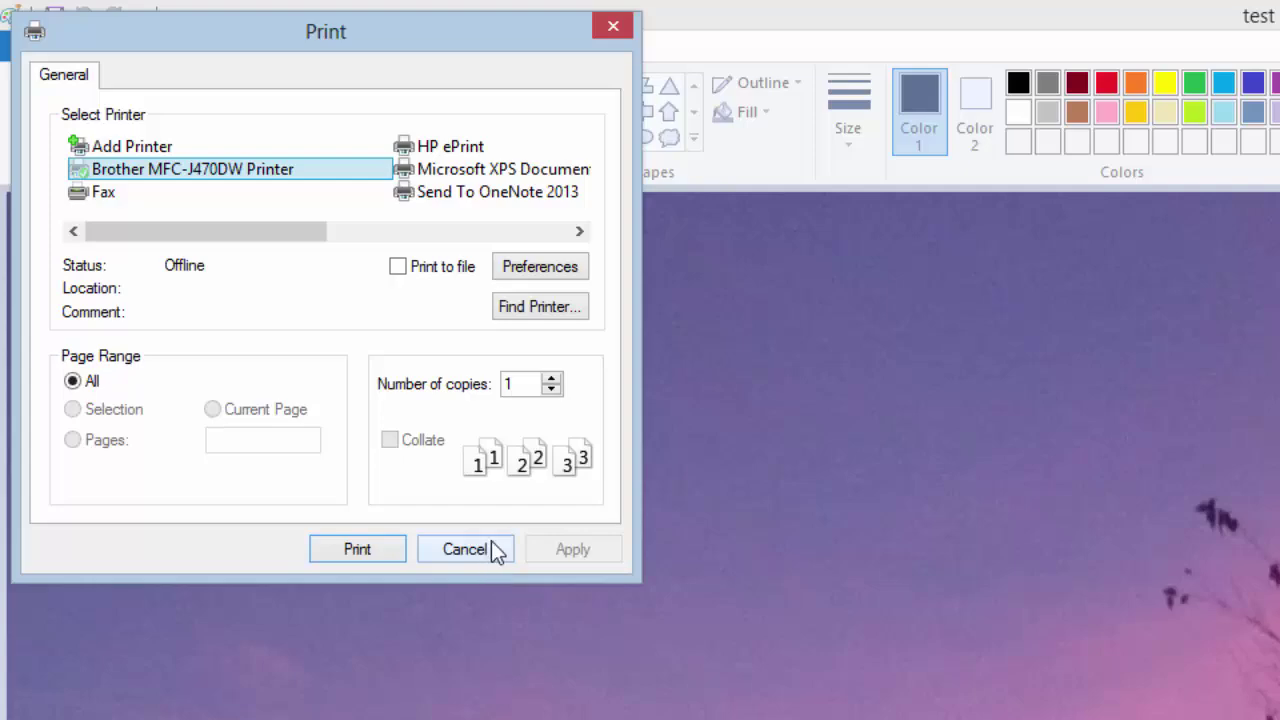
click(493, 548)
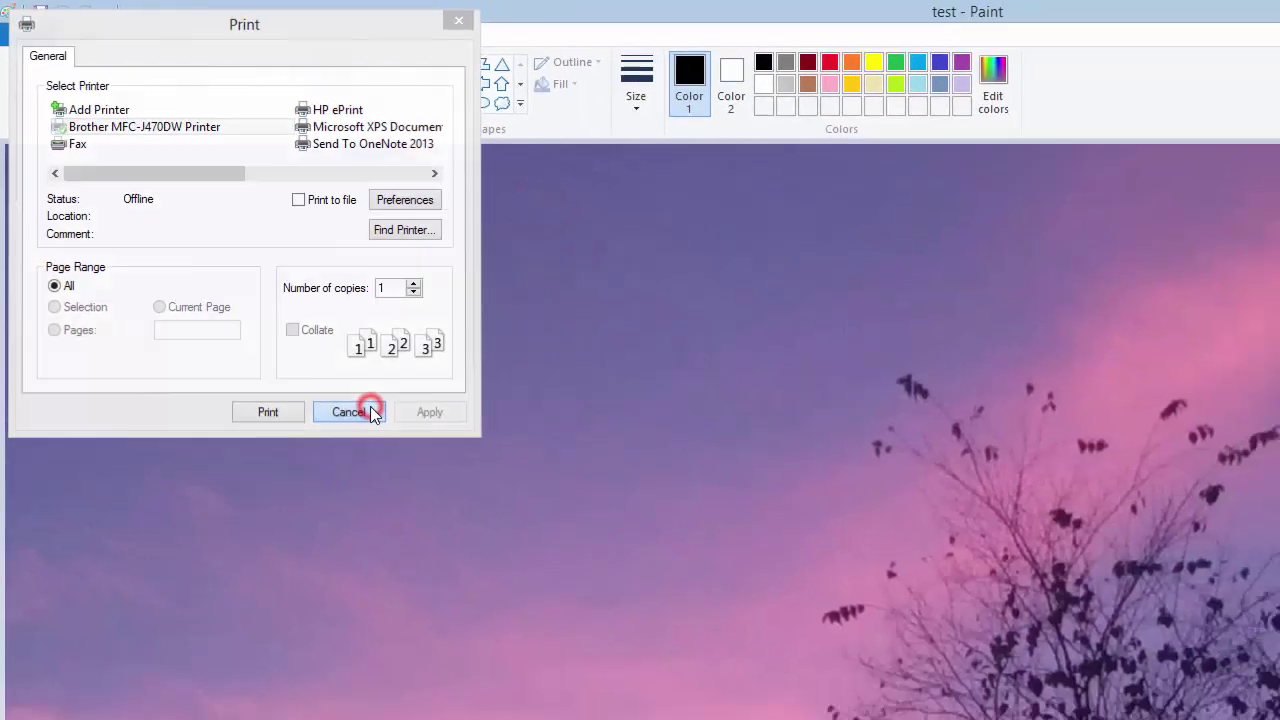